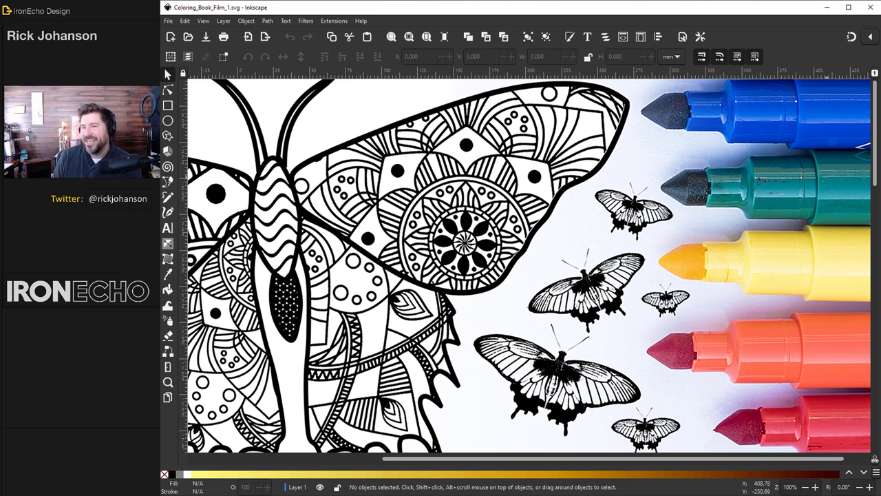
drag(880, 49, 349, 47)
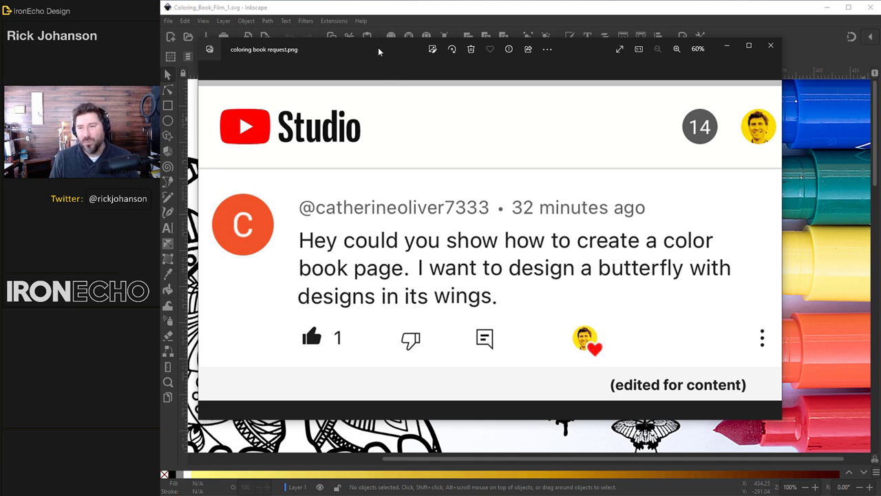
drag(378, 47, 880, 57)
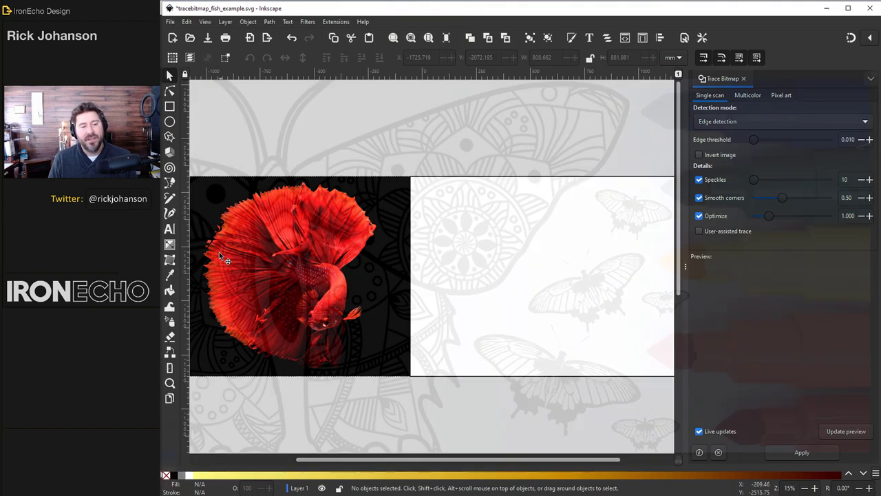
mouse_move(224, 235)
mouse_down()
mouse_move(649, 252)
mouse_move(612, 233)
mouse_up()
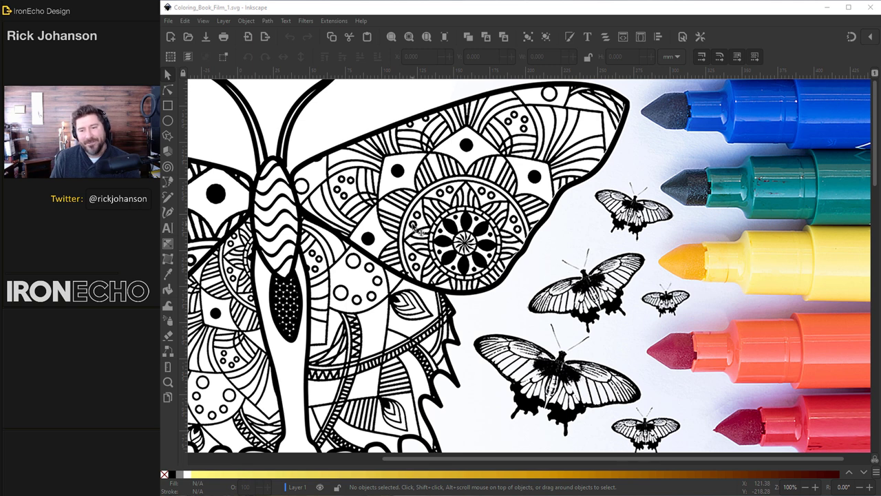
scroll(416, 230, down, 15)
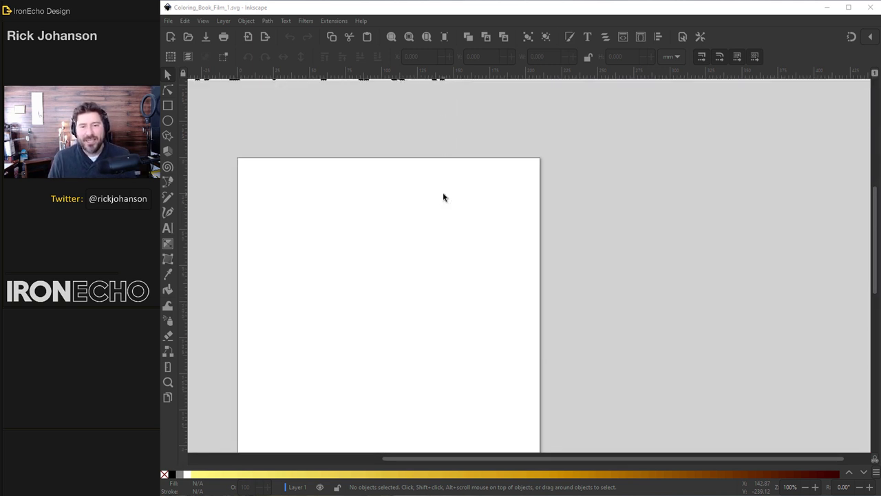
scroll(443, 197, down, 1)
- Import the butterfly JPEG as an embedded image into a new document and shift the photo to the left
click(168, 21)
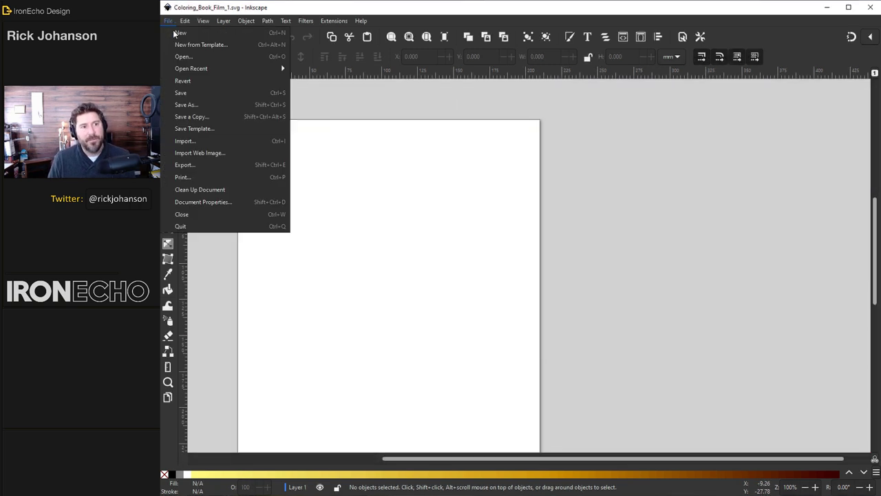
click(187, 201)
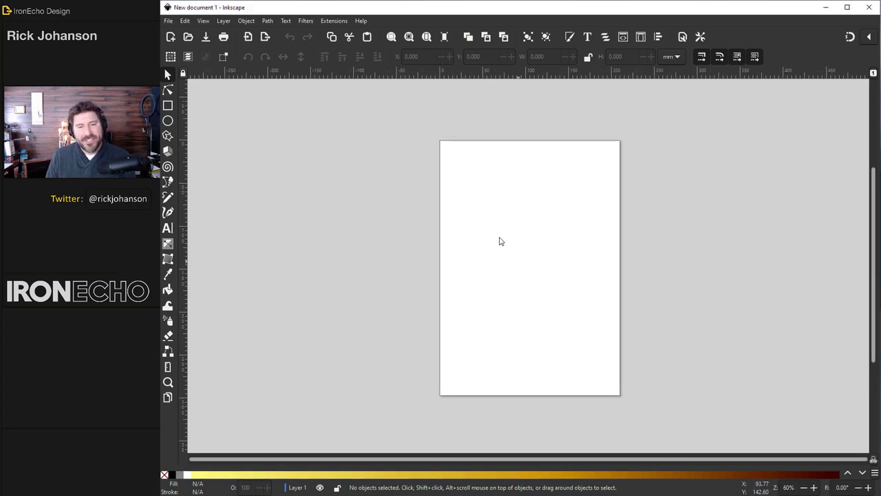
scroll(582, 258, down, 10)
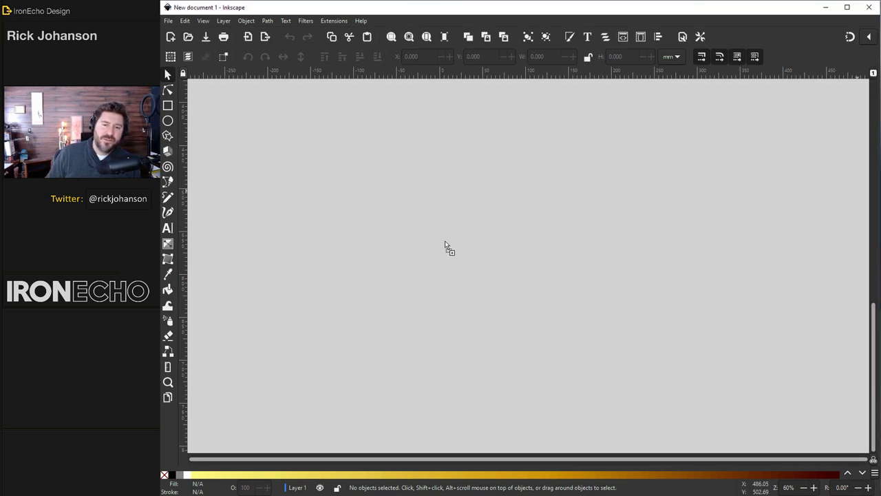
drag(316, 151, 354, 146)
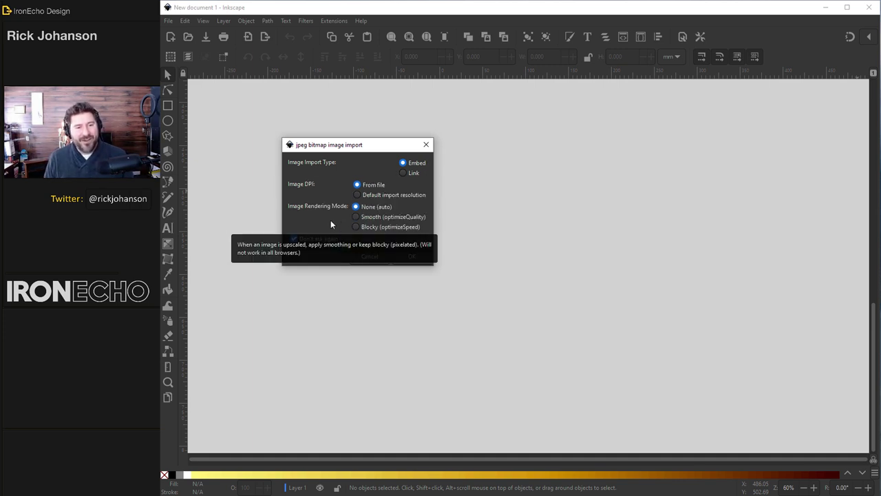
click(421, 257)
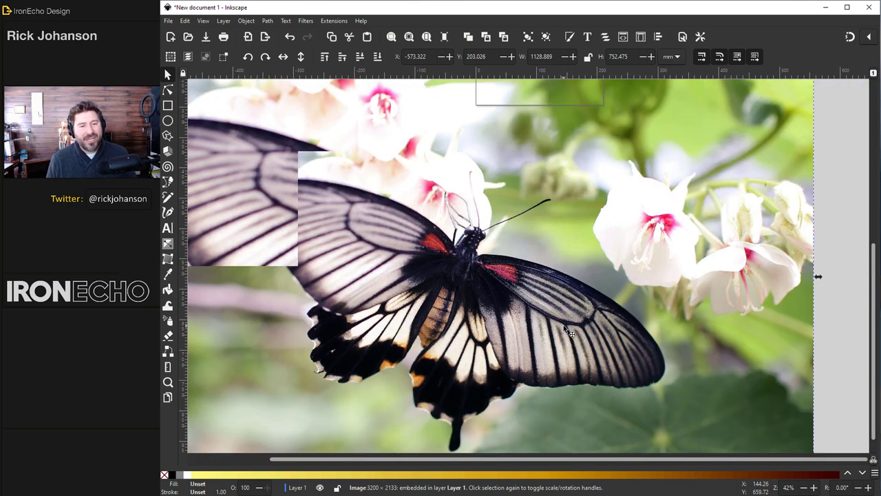
scroll(569, 332, down, 2)
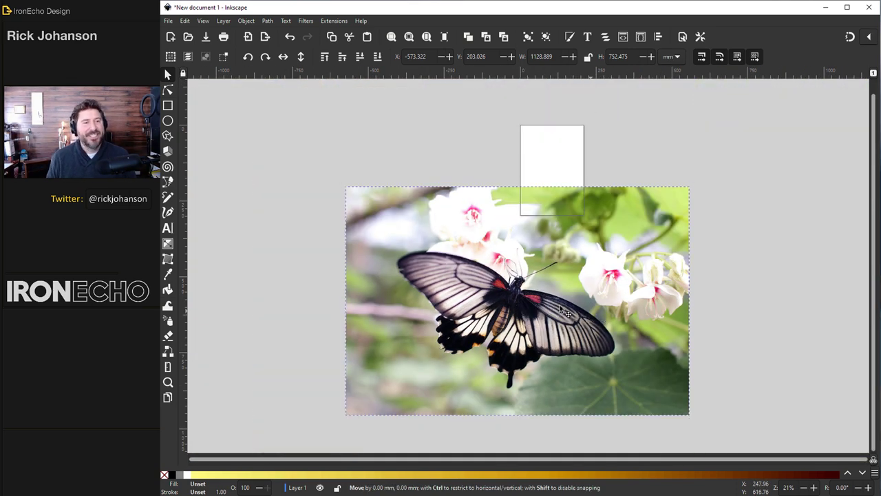
drag(571, 329, 255, 83)
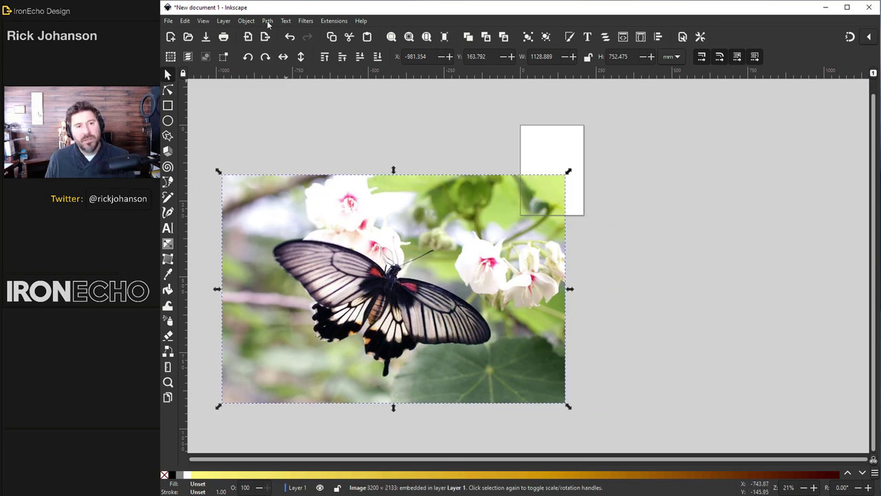
- Trace the butterfly photo as a single-scan bitmap using brightness cutoff with a threshold of 0.350
click(267, 21)
click(289, 59)
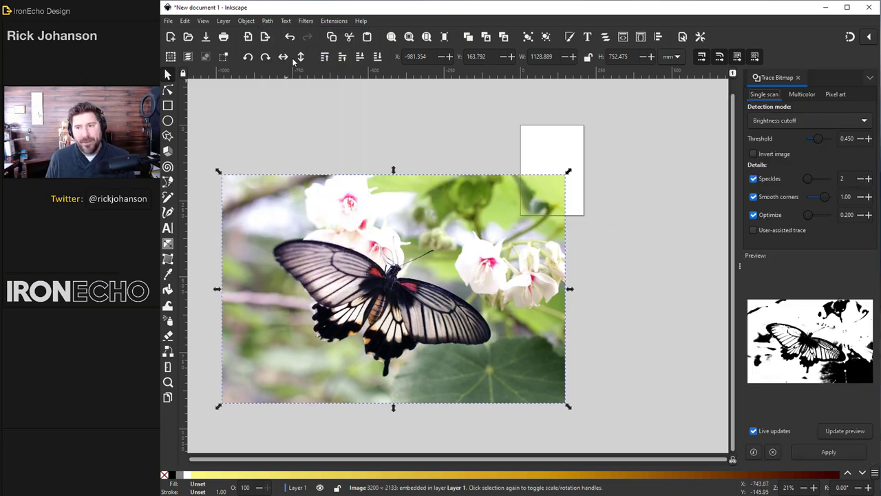
drag(696, 267, 686, 268)
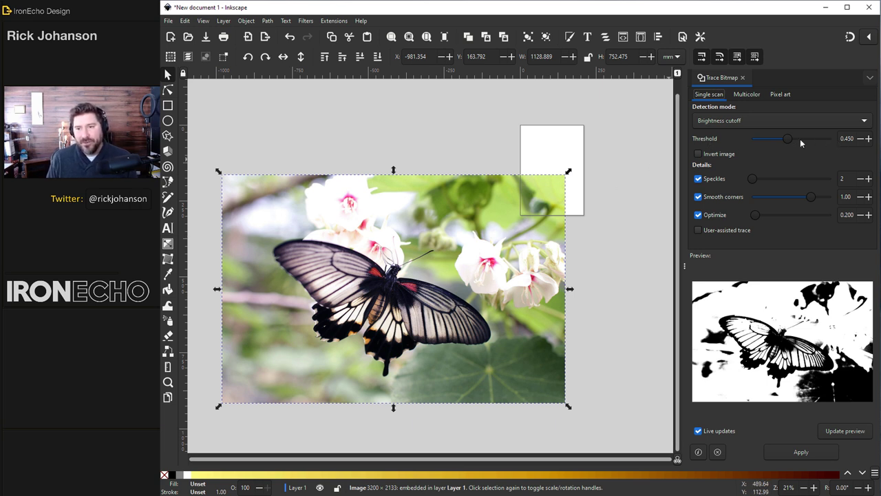
drag(780, 139, 777, 139)
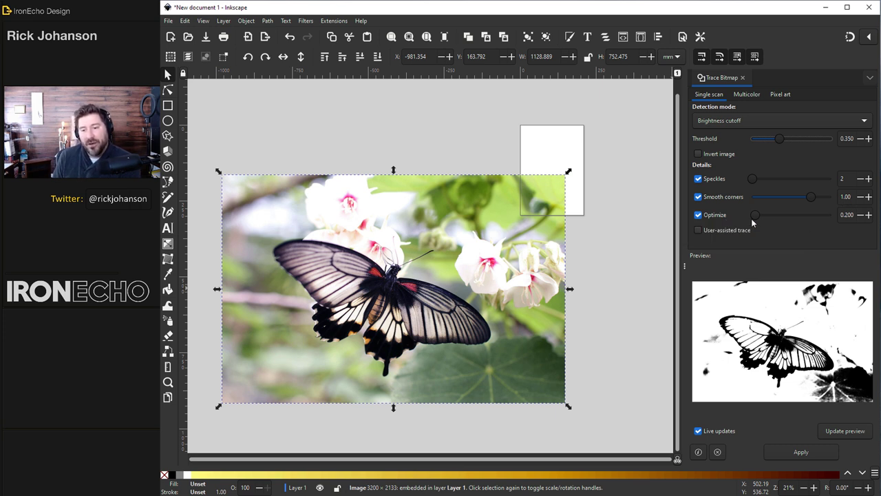
click(799, 452)
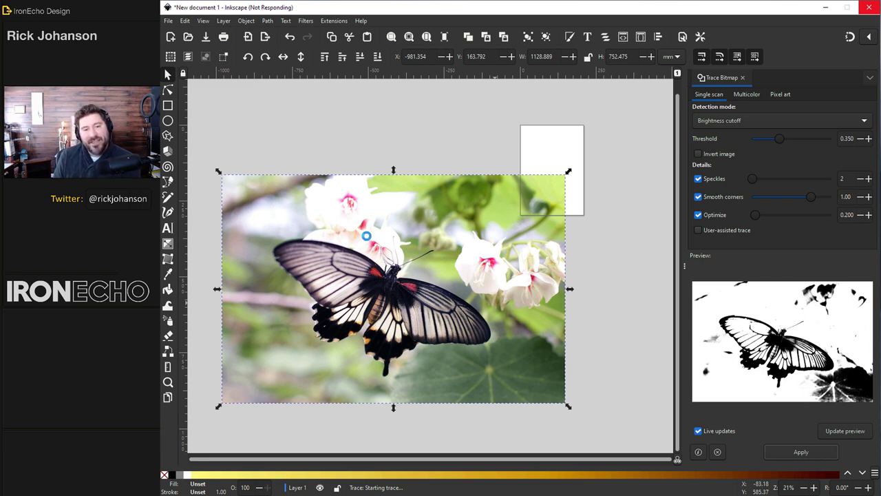
drag(880, 206, 566, 165)
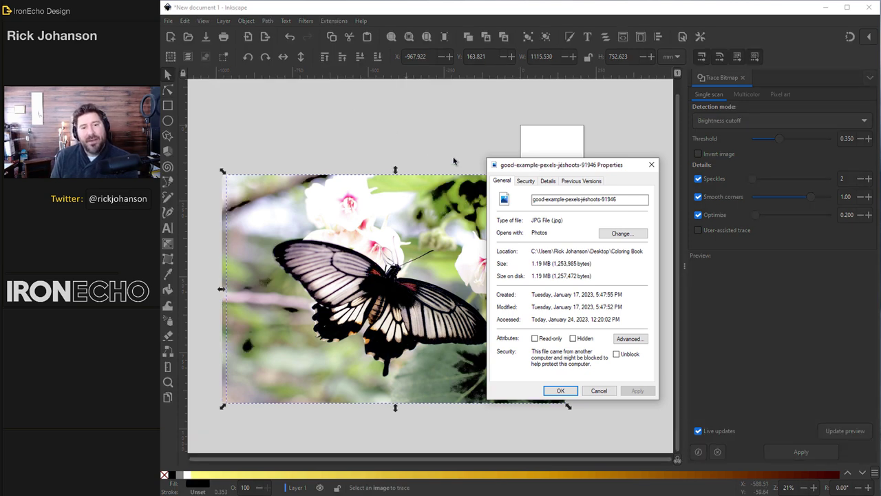
drag(567, 166, 880, 193)
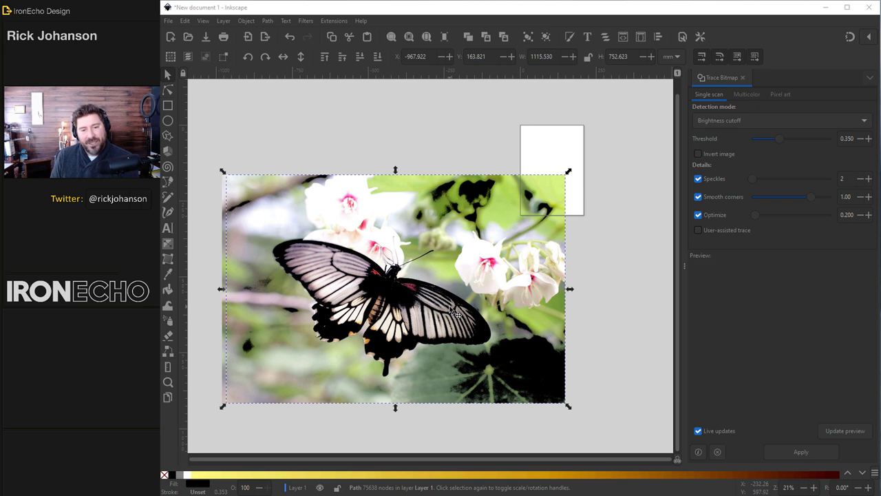
- Move the black traced butterfly off the photo and place it below the original image
drag(445, 235, 445, 236)
drag(445, 236, 579, 256)
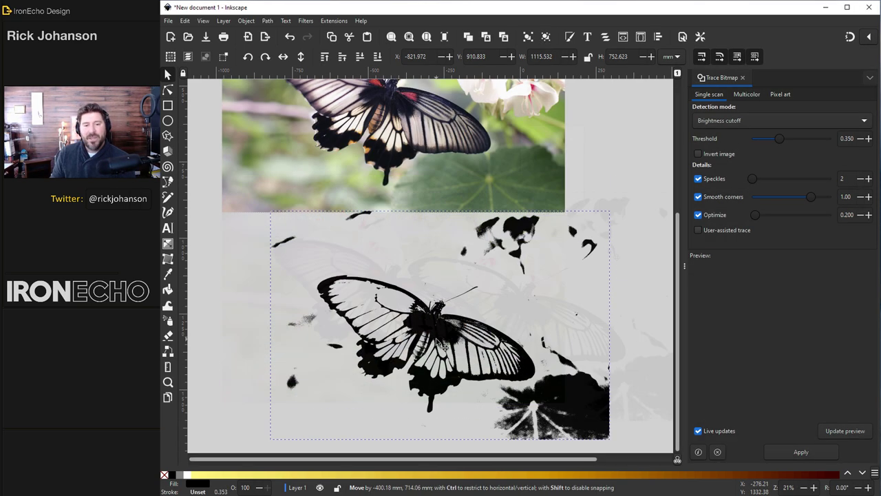
drag(435, 338, 437, 337)
- Simplify the traced butterfly path to reduce its nodes
key(n)
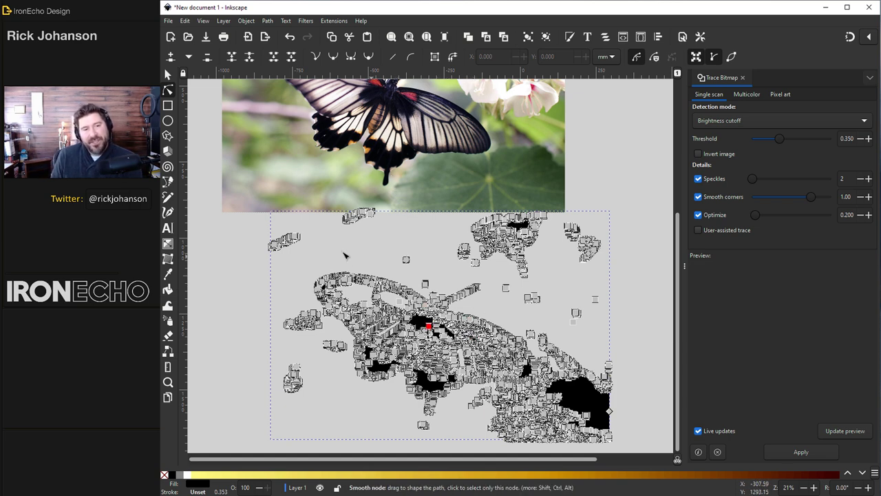
click(267, 23)
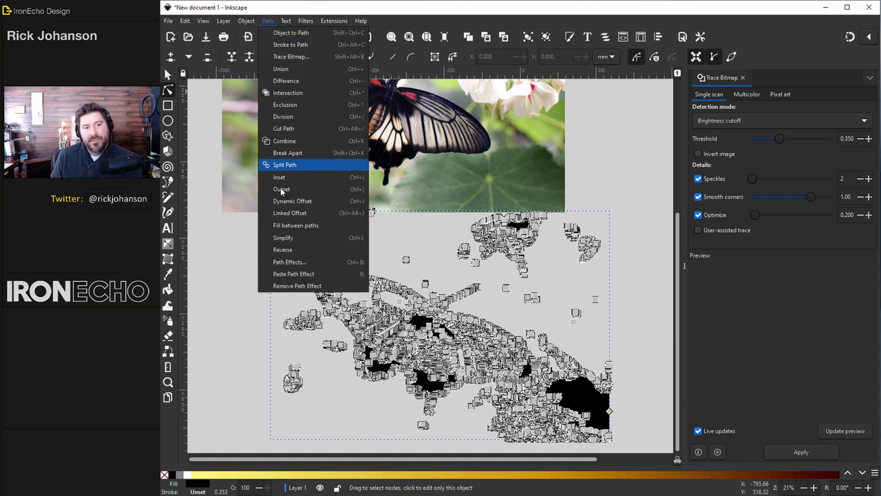
click(285, 238)
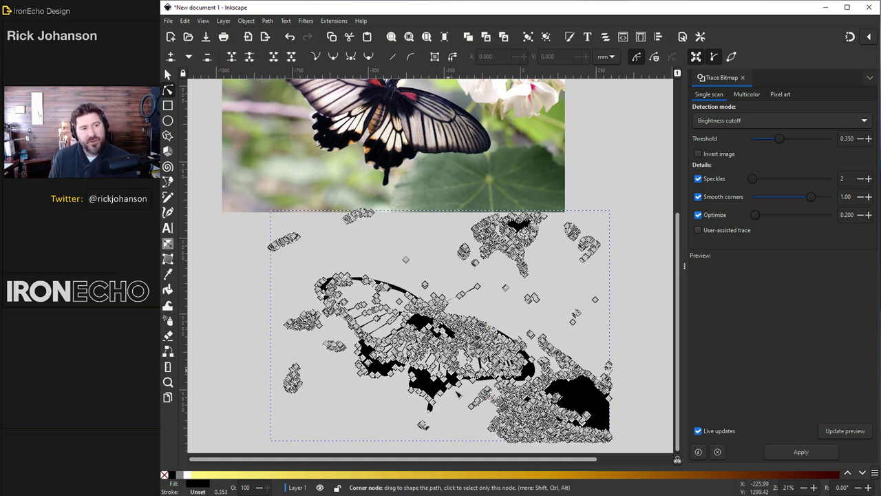
key(s)
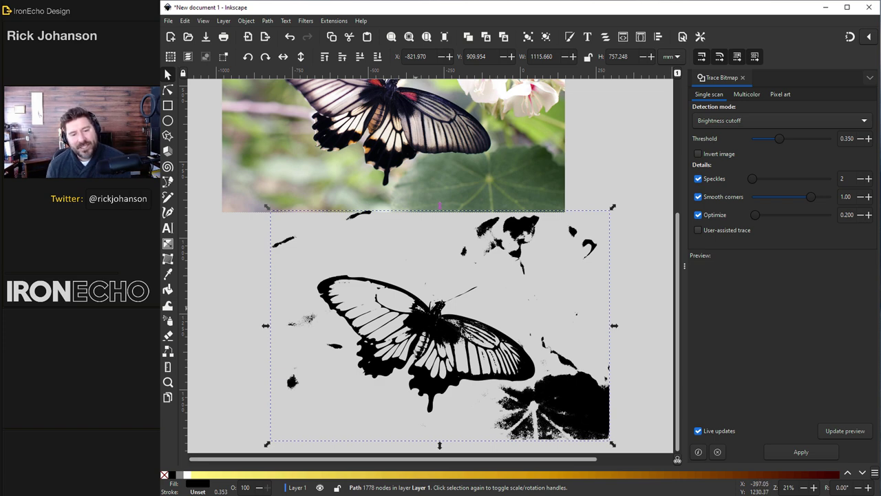
- Remove the nodes of the stray background fragments above the butterfly from the traced path
click(168, 92)
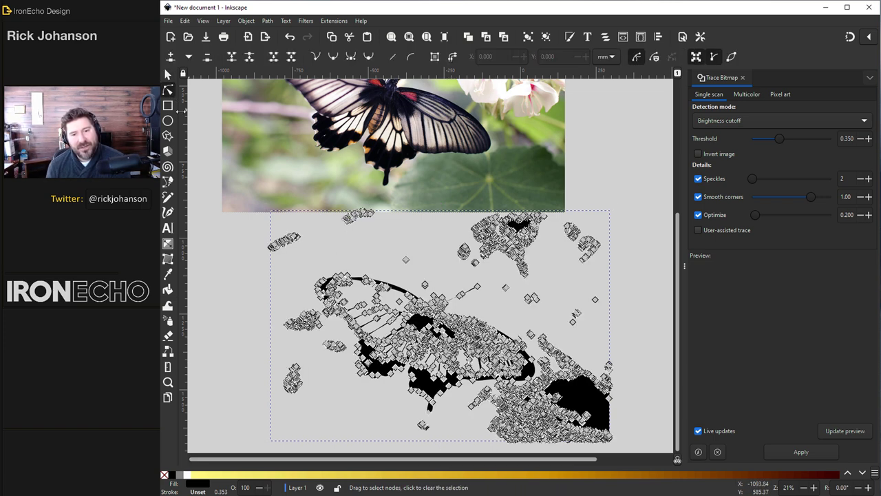
drag(242, 215, 330, 270)
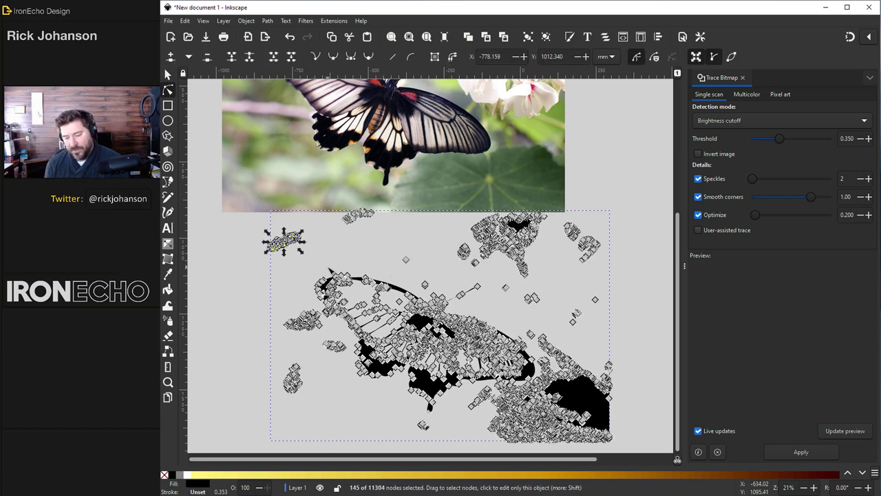
key(Delete)
drag(321, 187, 402, 243)
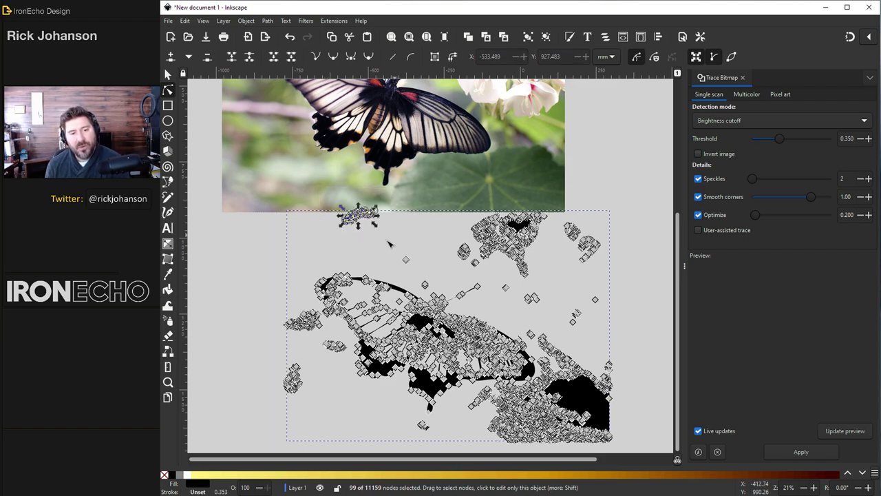
key(Delete)
drag(444, 200, 627, 282)
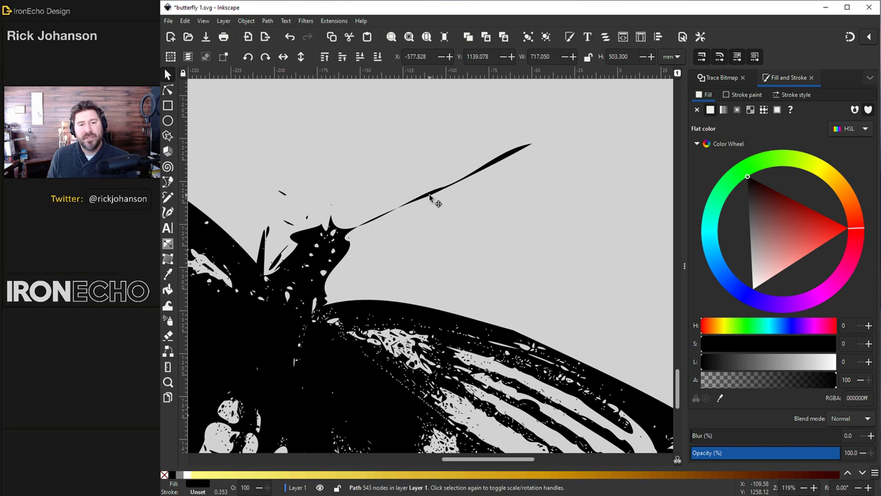
- Reshape the butterfly's antenna by moving its nodes to close the gap near the head
click(430, 197)
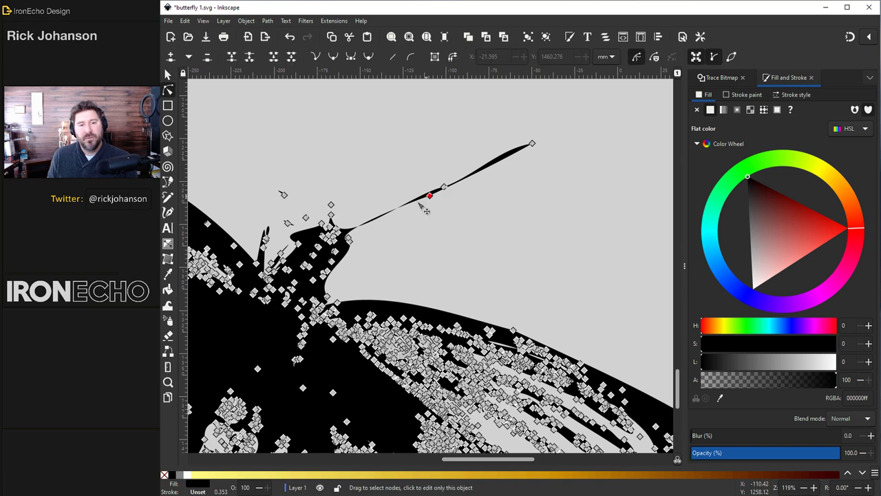
drag(430, 197, 367, 233)
mouse_move(464, 183)
mouse_down()
mouse_move(466, 170)
mouse_move(493, 174)
mouse_move(491, 161)
mouse_move(448, 181)
mouse_up()
scroll(437, 228, down, 4)
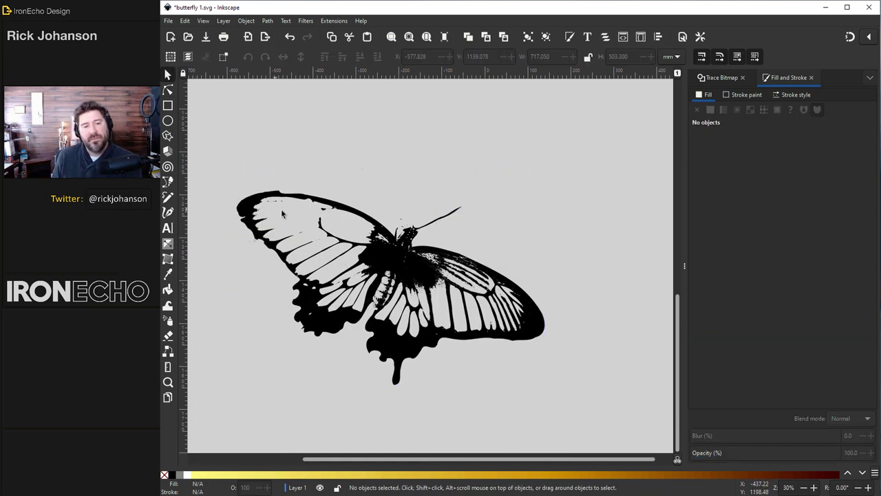
- Duplicate the cleaned-up butterfly and place the copy directly below the original
click(248, 202)
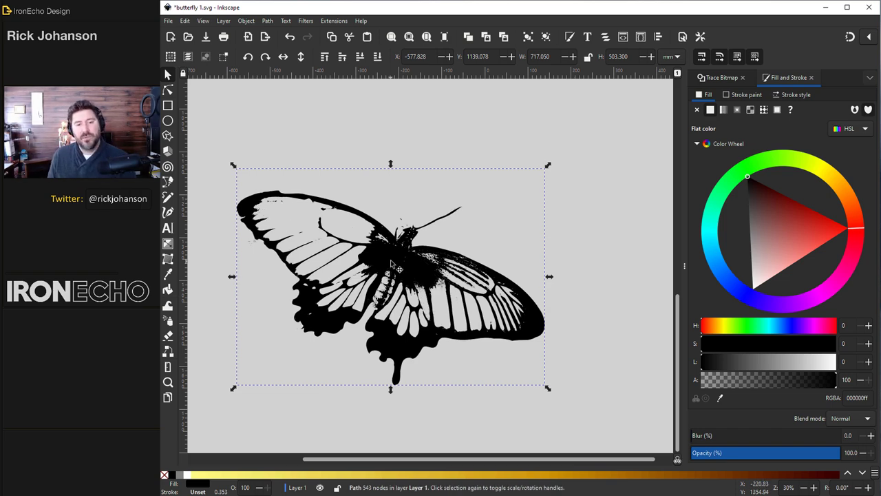
drag(399, 339, 409, 420)
scroll(413, 406, down, 3)
drag(417, 193, 414, 351)
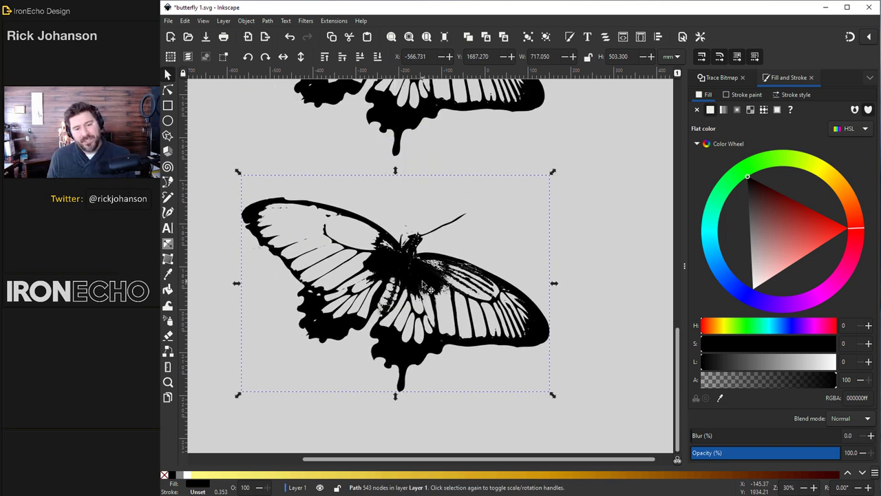
scroll(407, 337, up, 1)
scroll(407, 337, down, 1)
- Draw a closed five-sided shape over the copy's body and right wing with the Pen tool and fill it green with hue 137
click(169, 183)
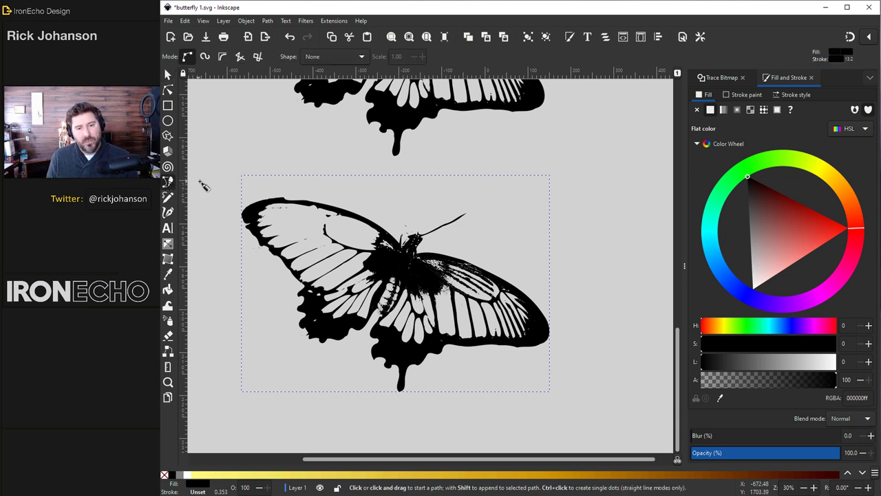
click(423, 184)
click(357, 358)
click(385, 423)
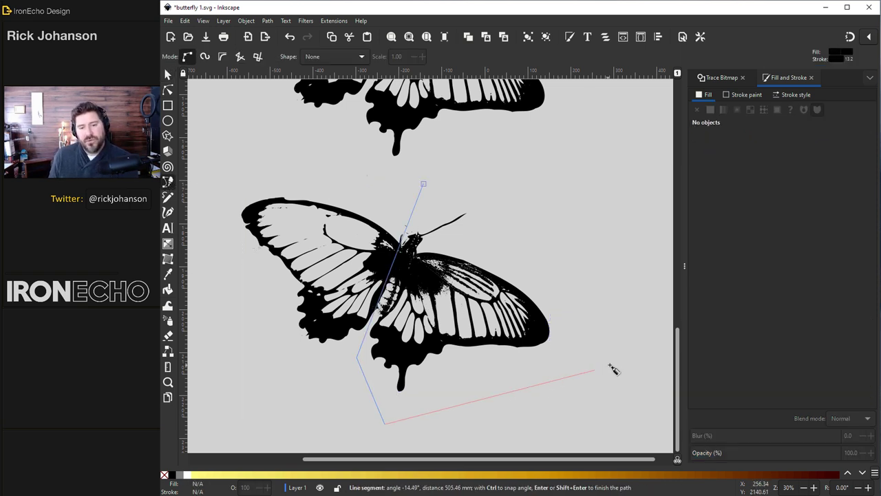
click(610, 364)
click(559, 246)
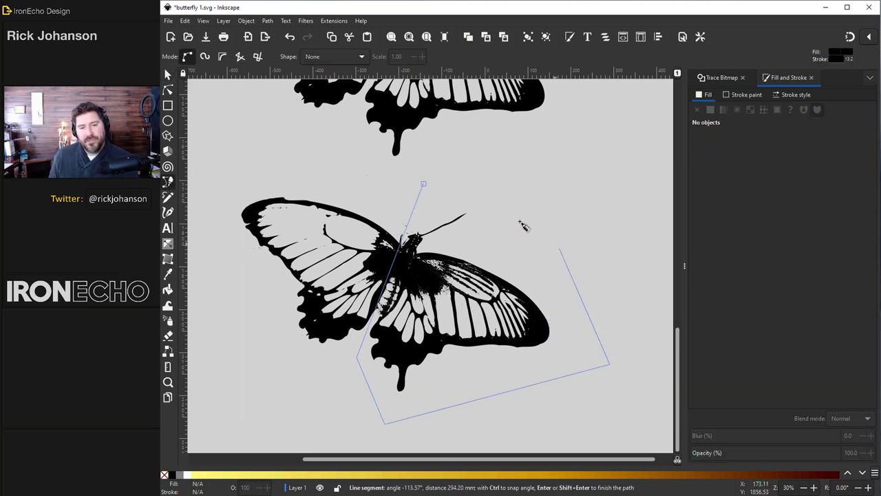
click(424, 185)
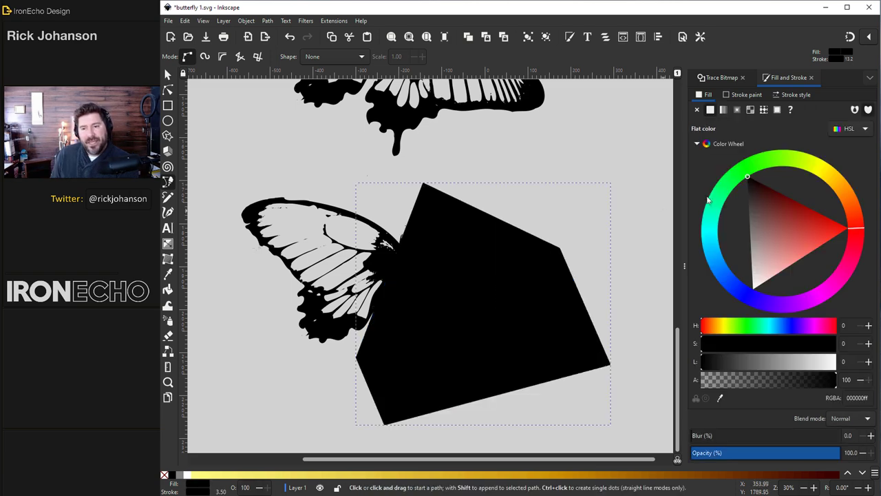
mouse_move(758, 168)
mouse_down()
mouse_move(736, 189)
mouse_move(726, 184)
mouse_up()
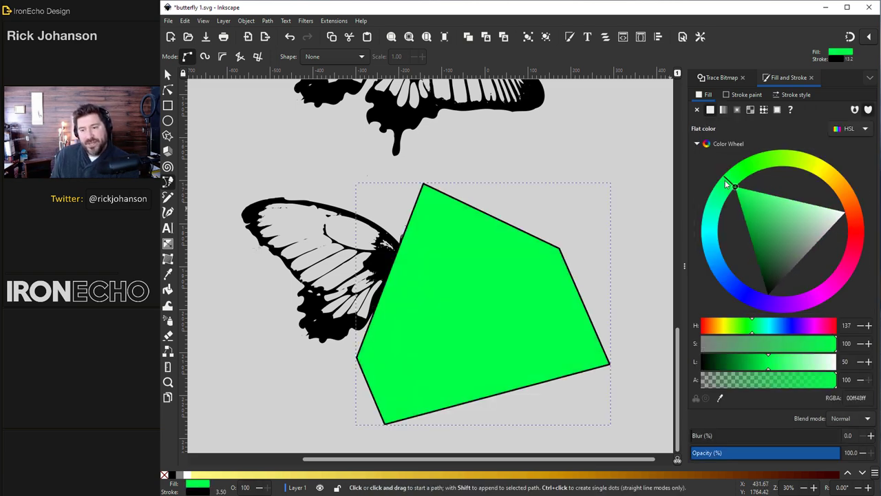
- Lower the green shape's opacity to 52.8% and use it to clip the butterfly copy to its body and right wing
click(770, 455)
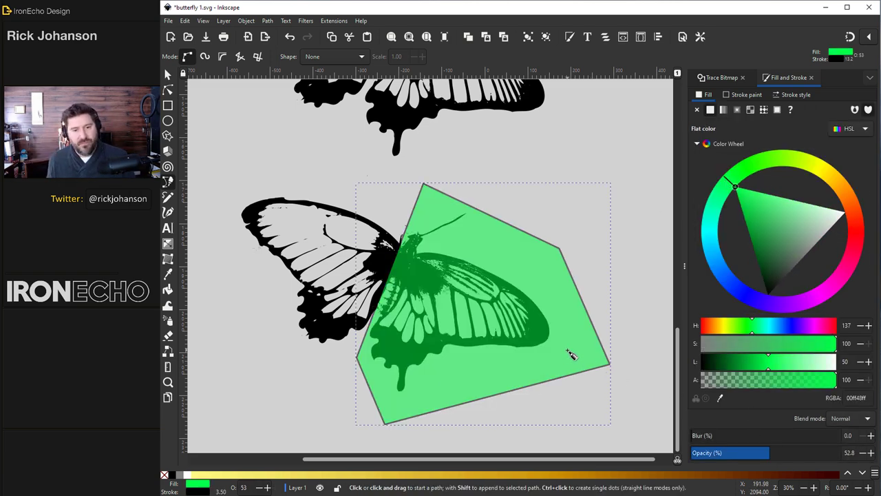
key(s)
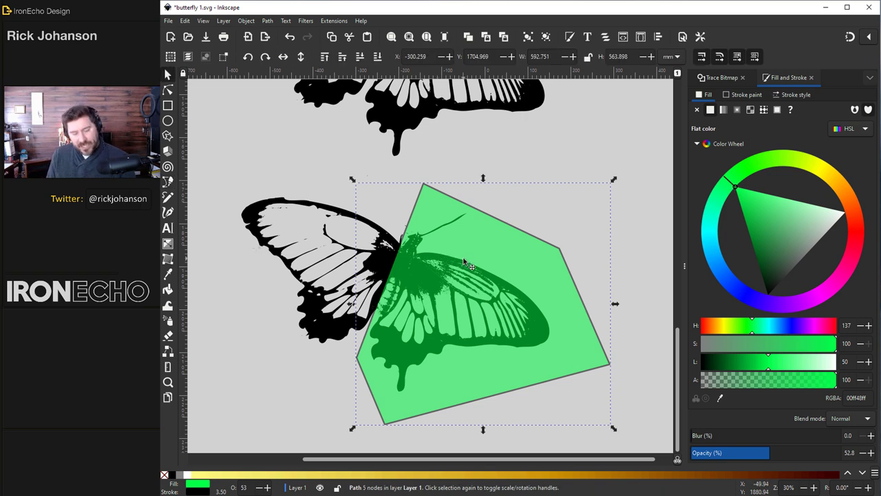
shift+click(333, 333)
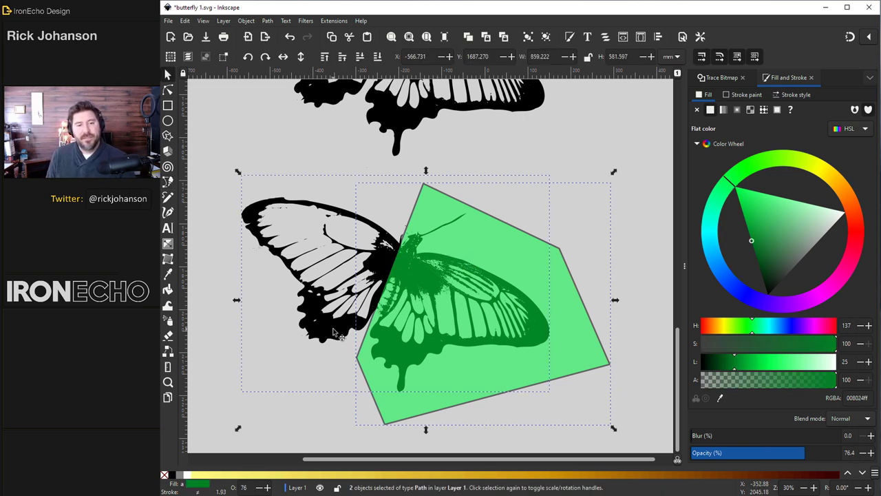
click(245, 21)
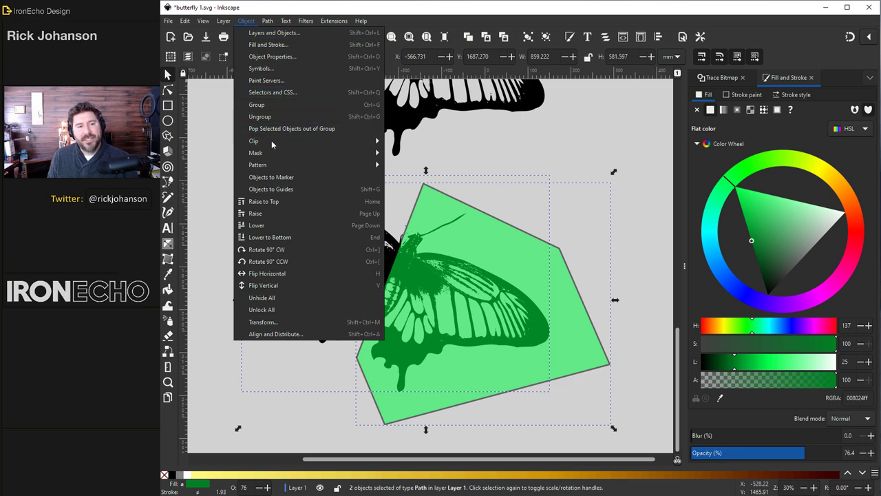
mouse_move(271, 141)
click(405, 142)
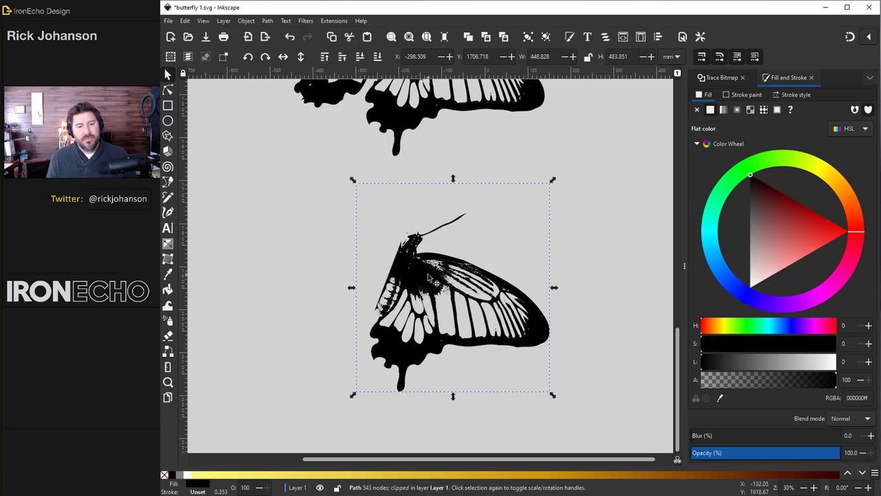
- Rotate the clipped half until its body is upright, and align a horizontally flipped copy against it to form a symmetrical butterfly
click(428, 277)
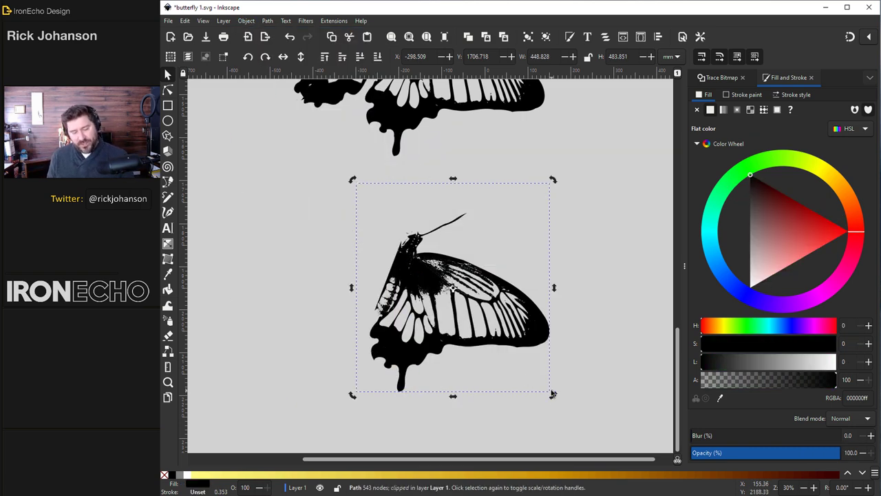
drag(554, 395, 575, 335)
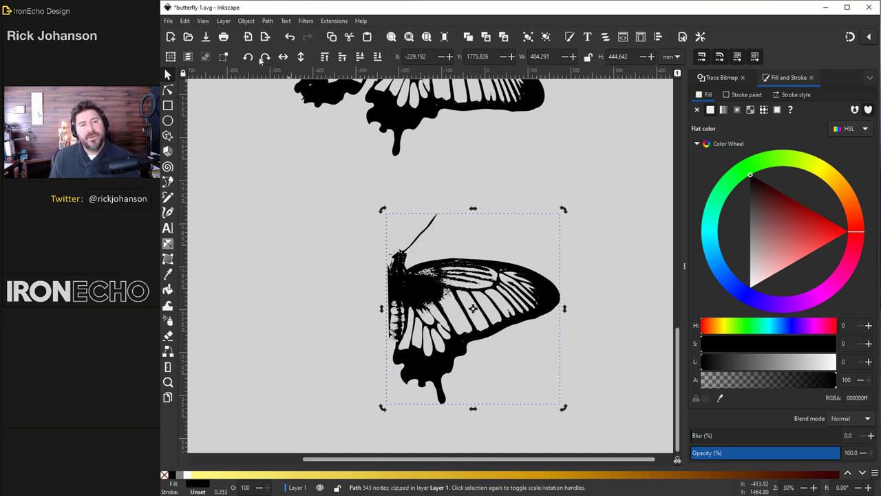
click(282, 57)
drag(561, 272, 407, 272)
drag(412, 208, 416, 212)
key(ctrl+z)
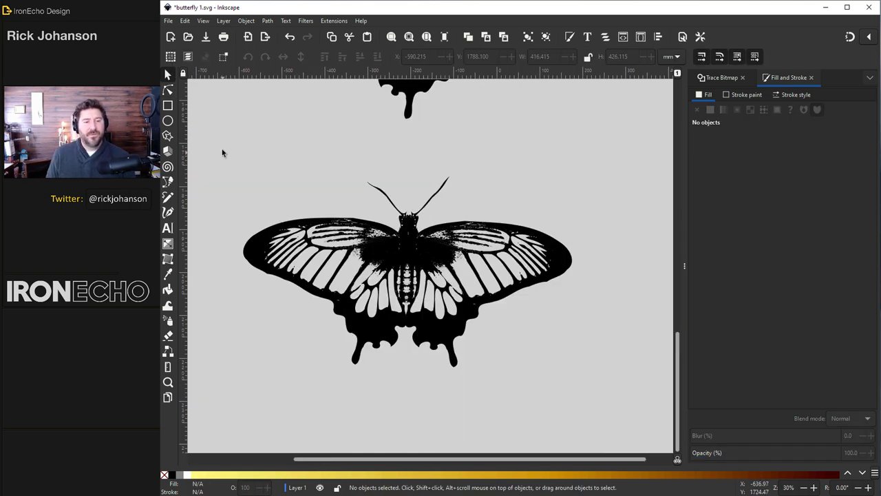
- Group the two butterfly halves, scale the group down and tilt it clockwise to about 434 by 290 mm overall
drag(222, 149, 614, 408)
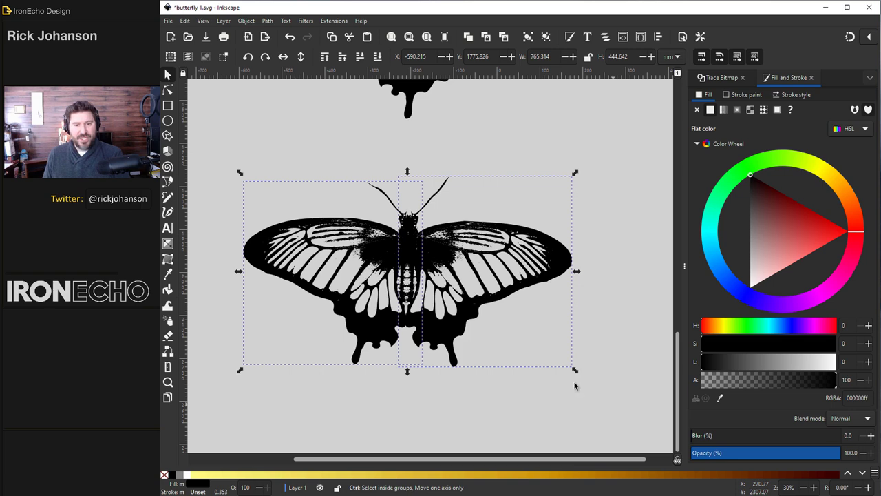
key(ctrl+g)
drag(576, 369, 441, 290)
drag(336, 221, 309, 201)
click(401, 218)
drag(421, 277, 397, 301)
drag(405, 240, 400, 265)
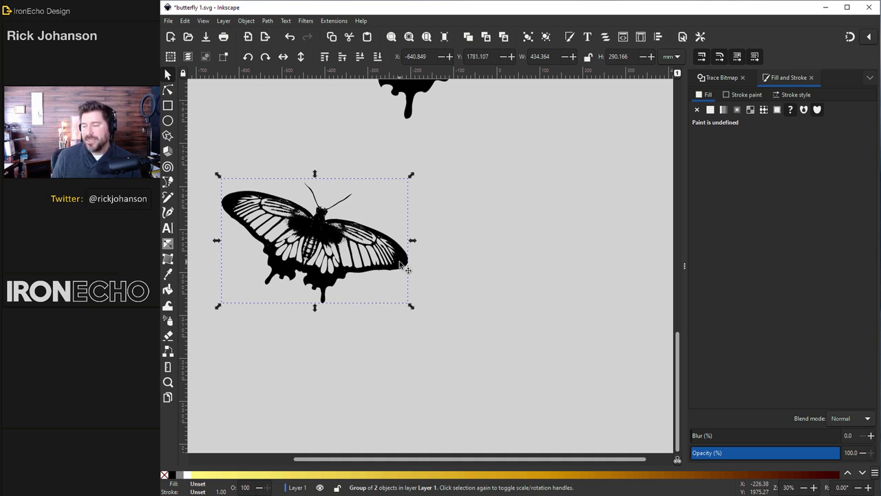
- Set the single-scan bitmap trace to edge detection and paste the red fish photo into the document
click(719, 78)
click(738, 124)
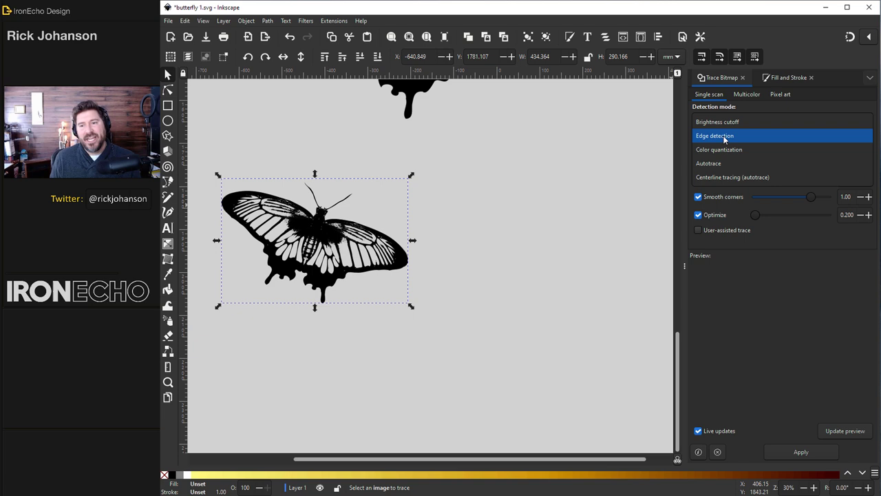
click(724, 137)
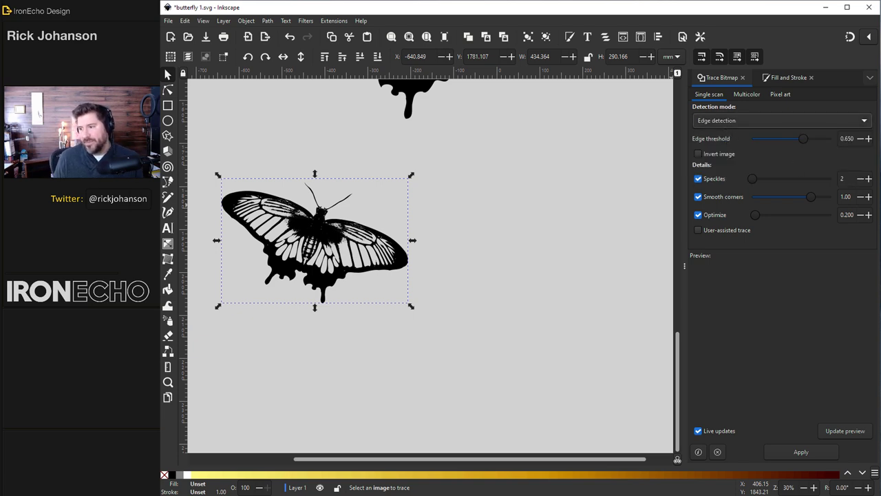
key(ctrl+v)
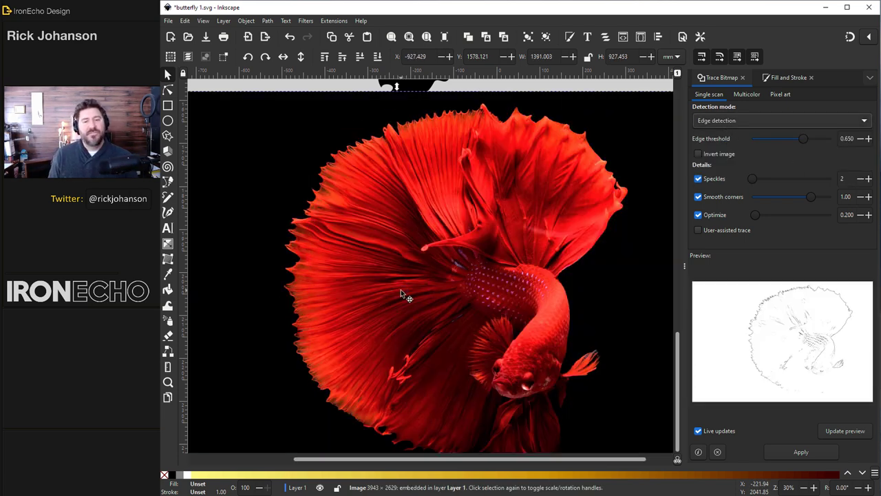
ctrl+scroll(490, 274, down, 2)
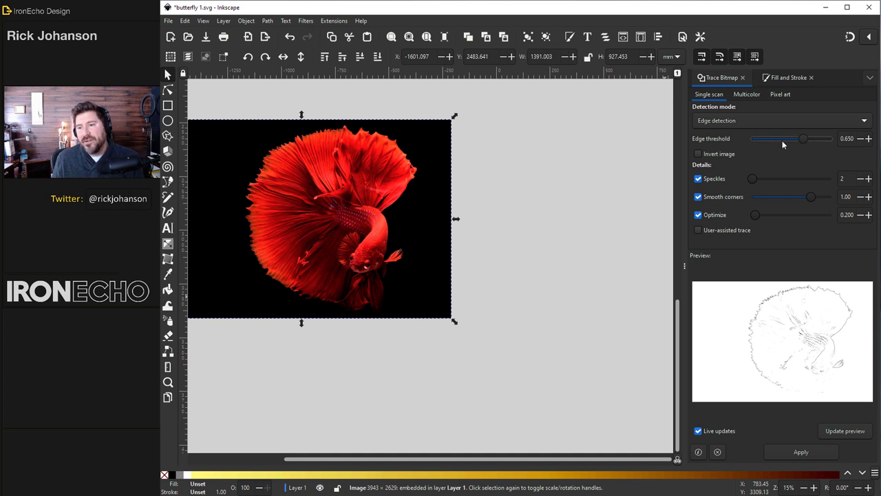
- Trace the fish photo with an edge threshold of 0.055 and place the resulting line art beside the photo
click(761, 139)
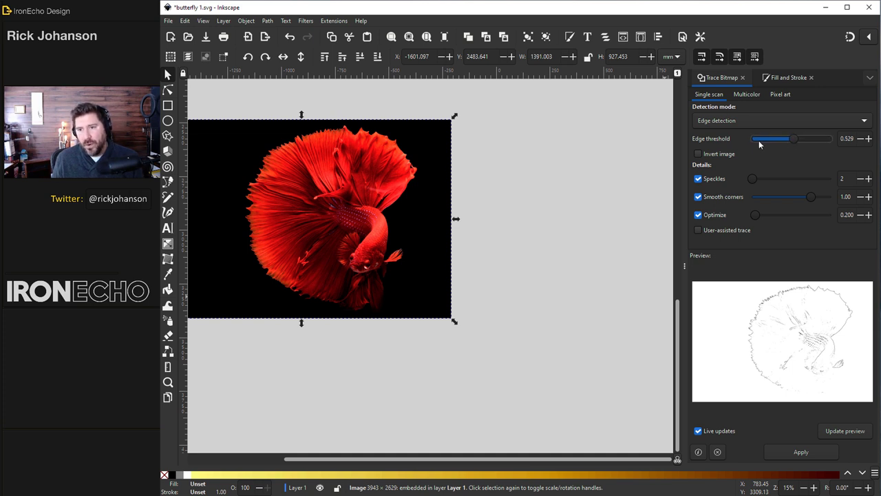
drag(758, 140, 759, 140)
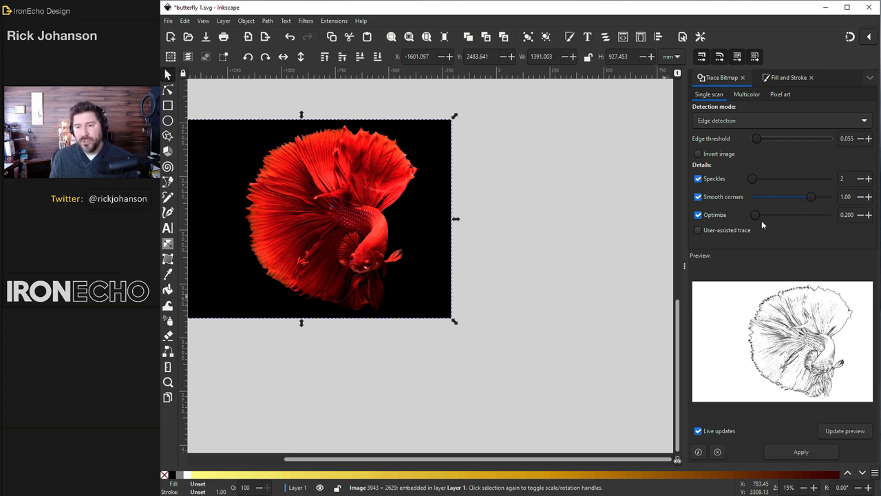
click(794, 451)
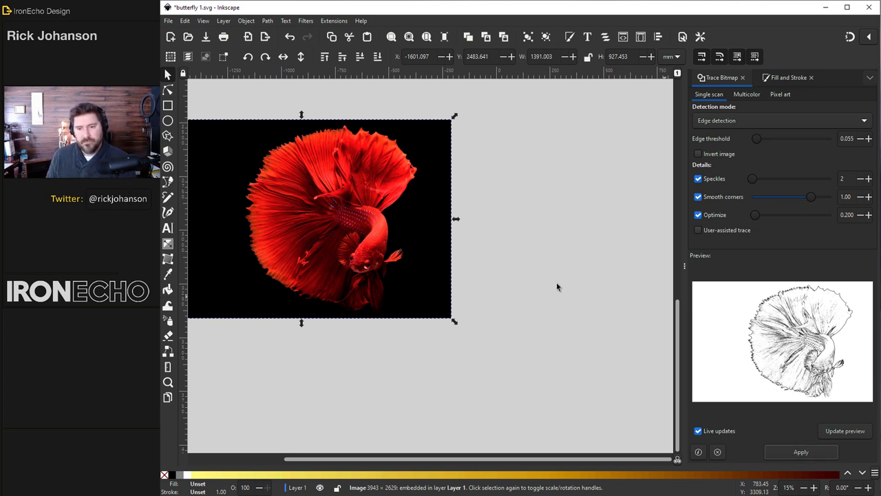
drag(444, 207, 630, 212)
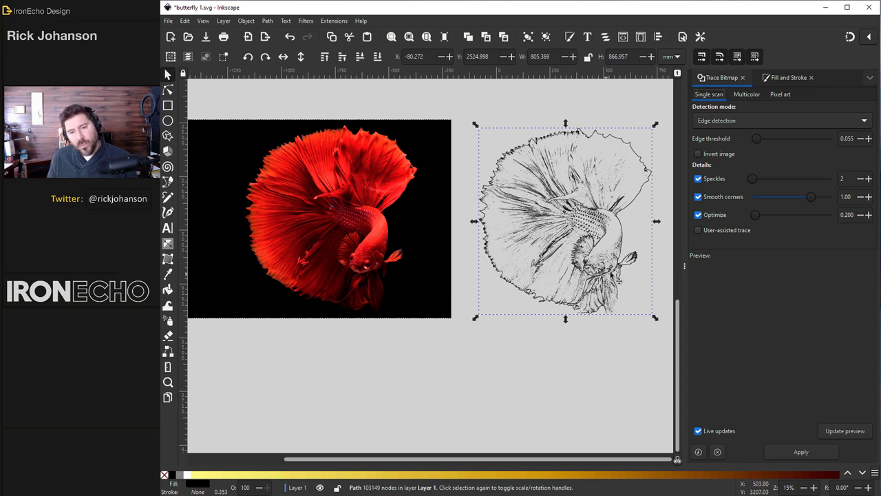
- Give the fish line art a flat black stroke and adjust its stroke width in millimetres
click(782, 77)
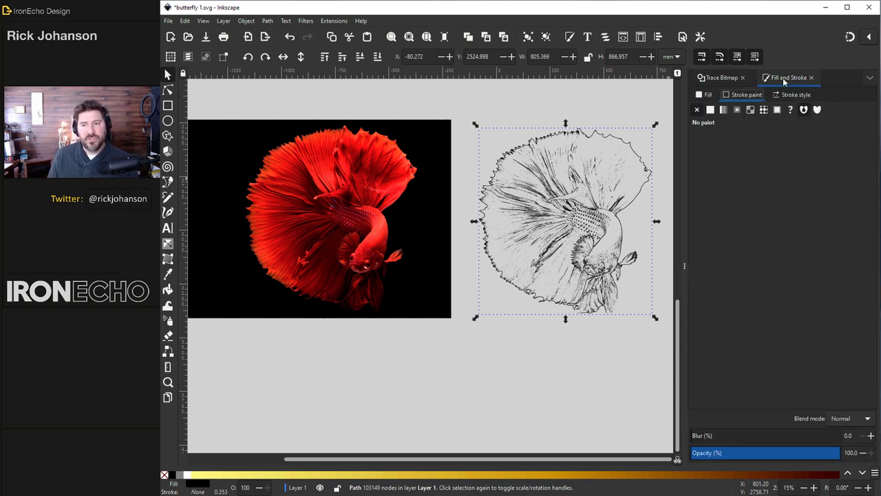
click(710, 110)
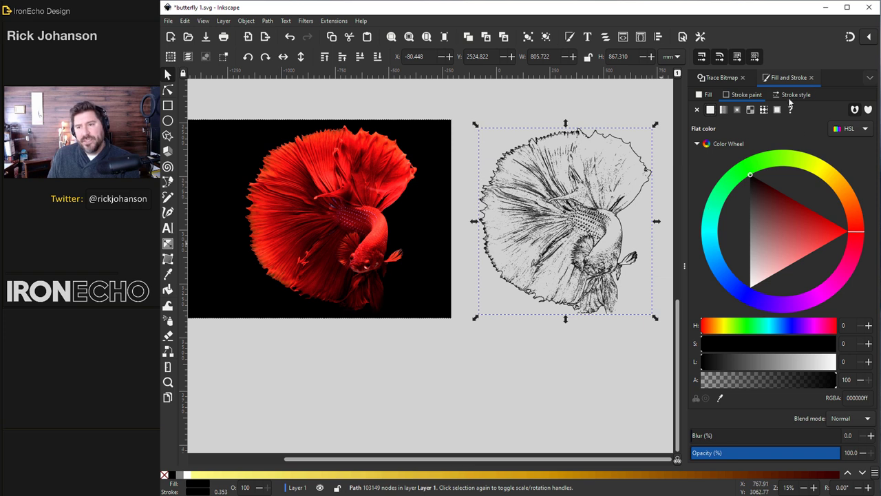
click(791, 96)
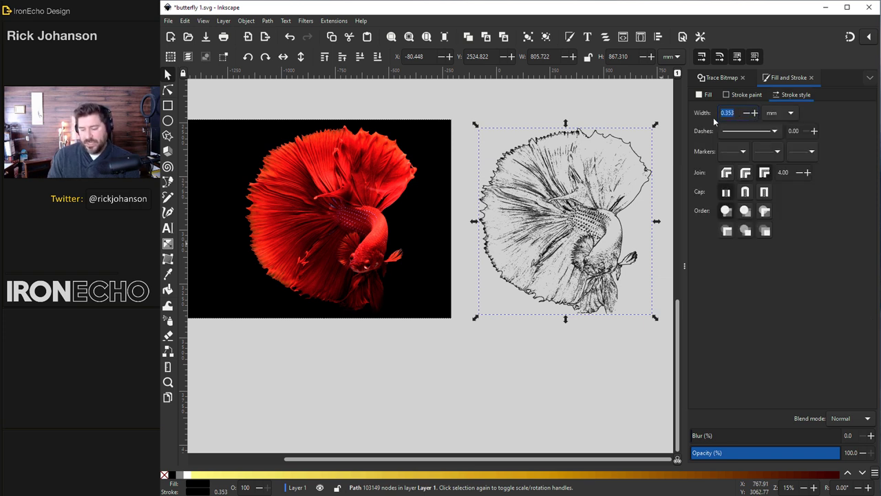
key(Return)
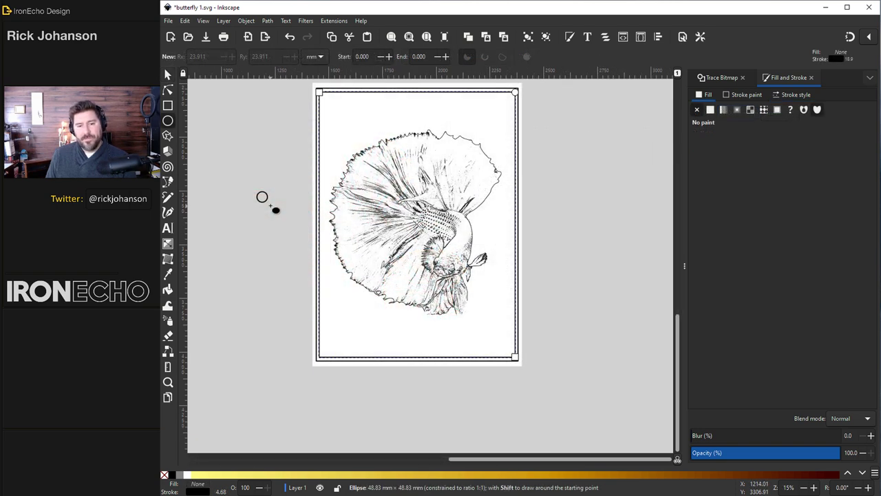
- Draw a small circle outside the framed page and spray clones of it around the fish as bubbles
drag(275, 210, 271, 209)
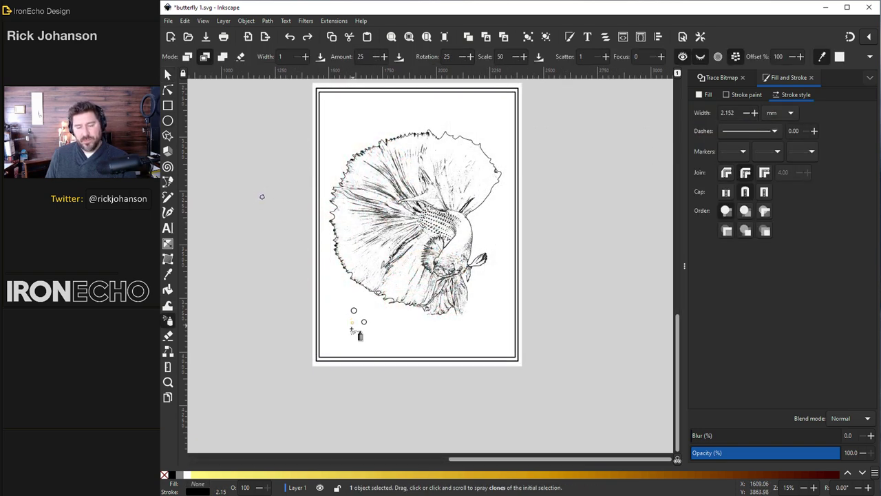
mouse_move(358, 334)
mouse_down()
mouse_move(443, 335)
mouse_move(475, 321)
mouse_move(499, 268)
mouse_move(483, 236)
mouse_move(500, 200)
mouse_move(504, 155)
mouse_move(420, 114)
mouse_move(424, 125)
mouse_move(452, 122)
mouse_move(352, 126)
mouse_move(335, 173)
mouse_move(334, 307)
mouse_move(412, 334)
mouse_move(408, 312)
mouse_up()
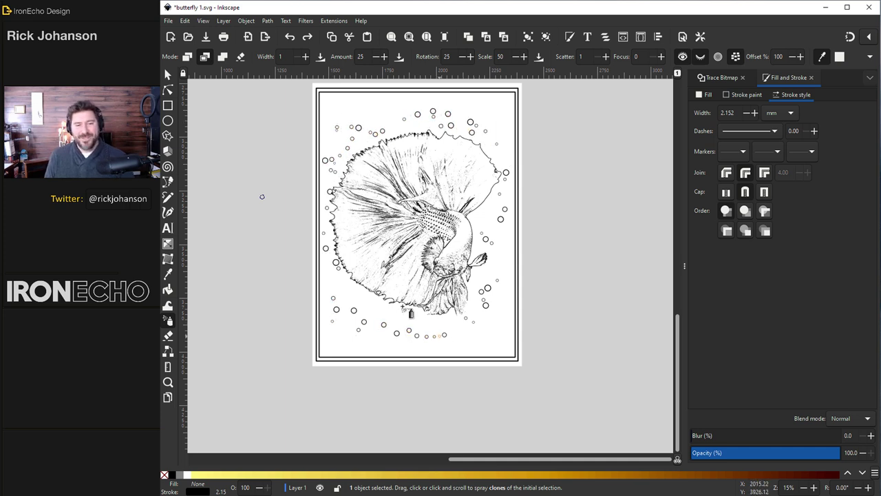
key(Escape)
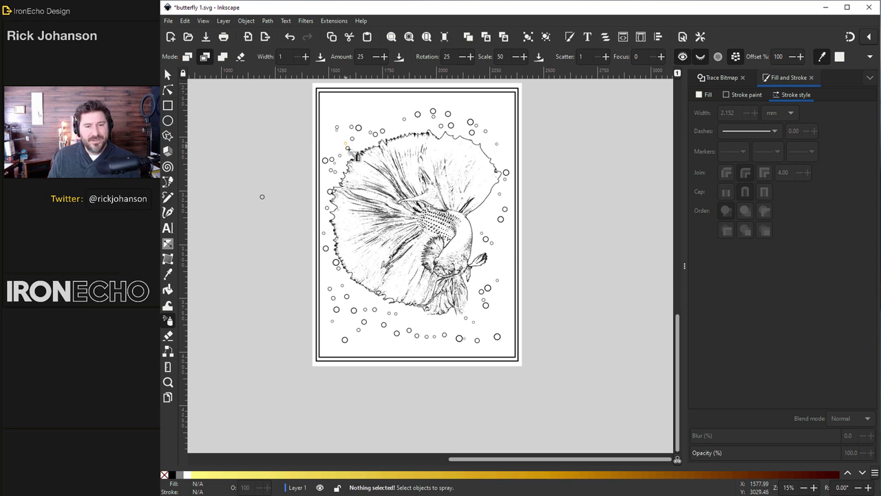
- Close the coloring book request image and paste the photo of several butterflies onto an empty canvas area
scroll(365, 204, down, 10)
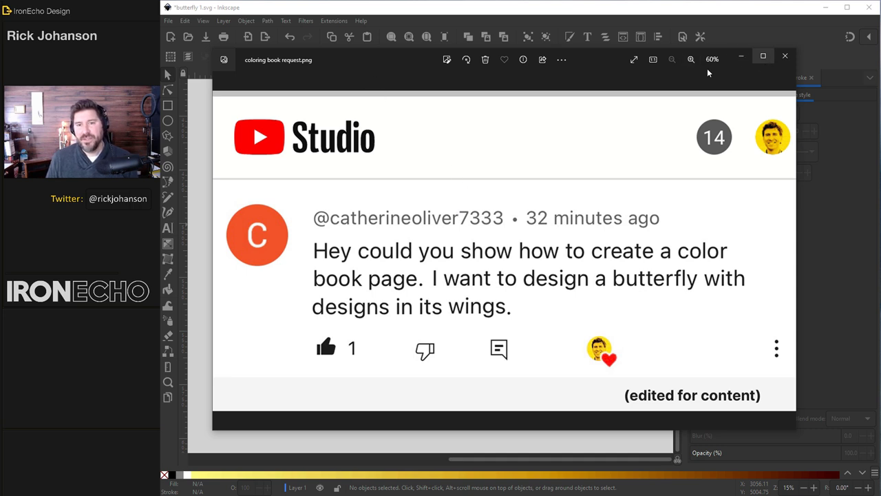
click(786, 58)
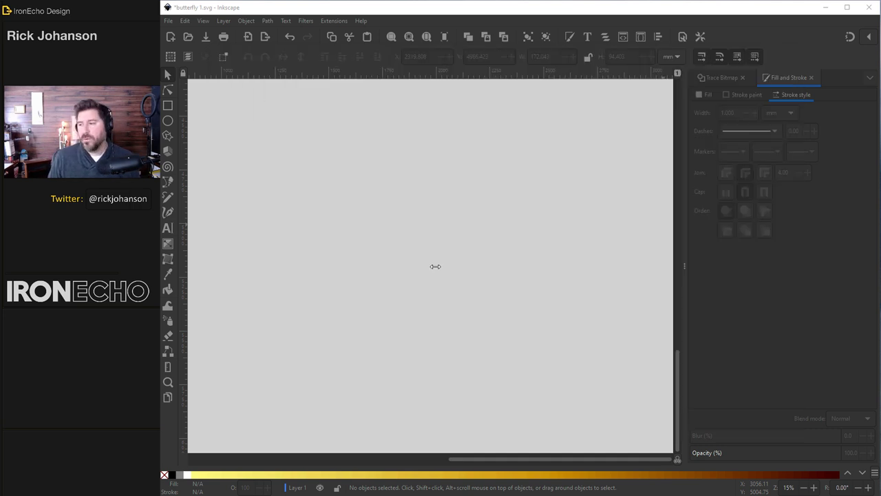
key(ctrl+v)
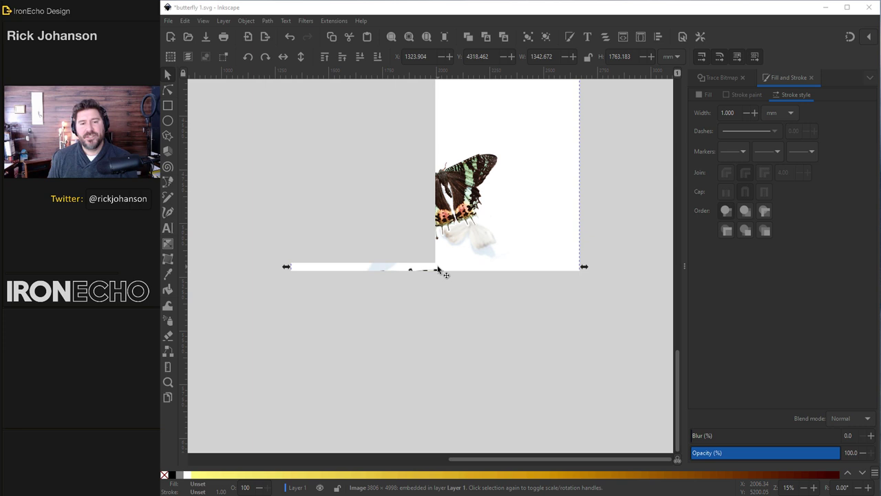
scroll(441, 199, up, 3)
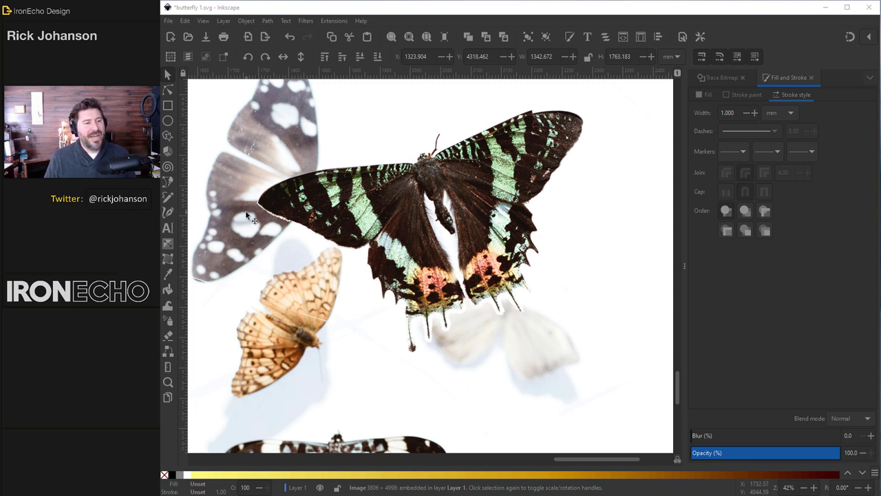
- Draw a rectangle about 126 by 143 mm on the white area beside the green and black butterfly
click(171, 188)
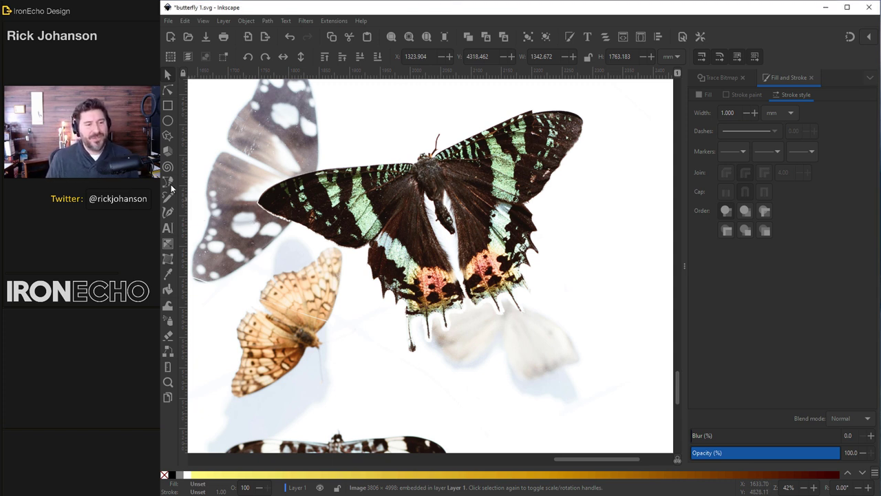
click(170, 183)
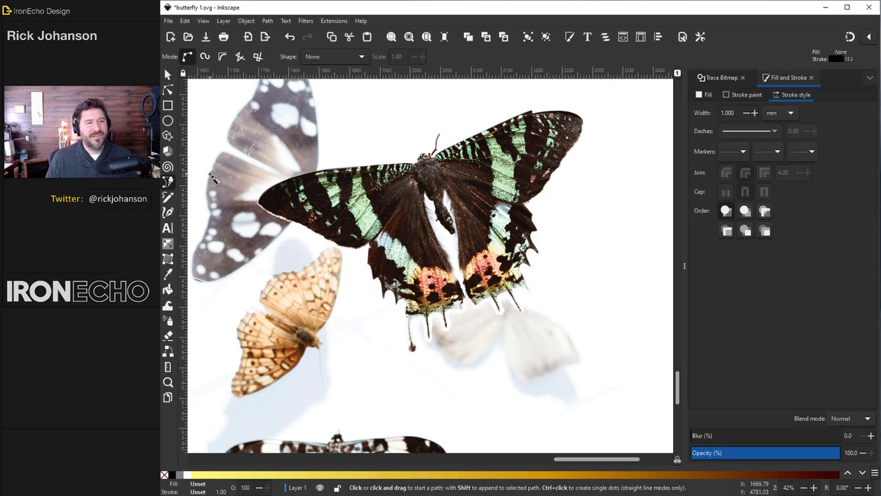
key(r)
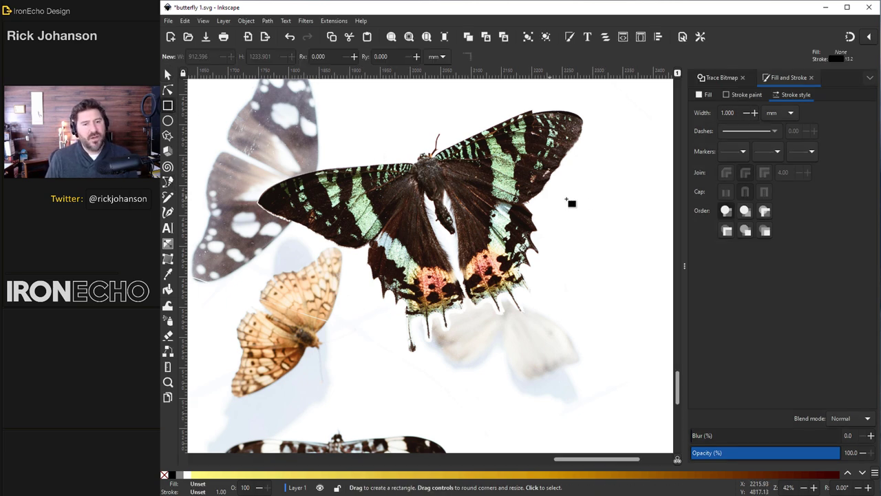
drag(581, 198, 664, 291)
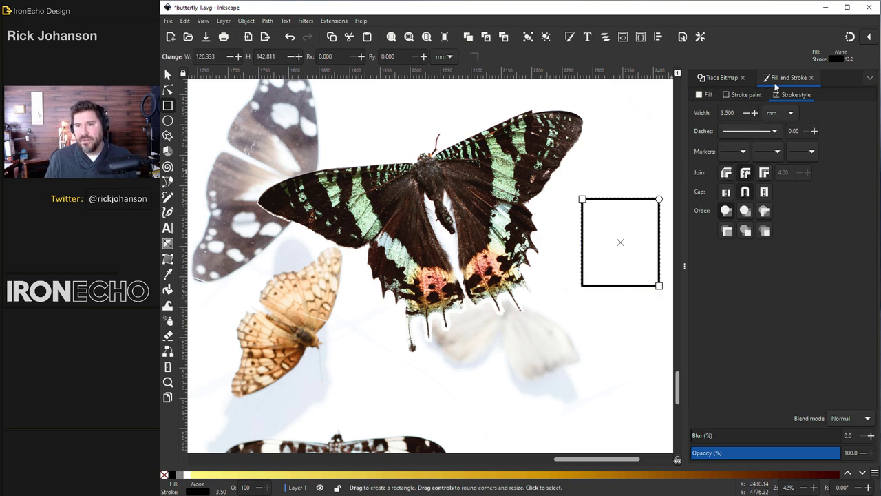
- Fill the rectangle with flat teal, give it a darker teal stroke of 009870 and set its opacity to 51.6%
click(710, 95)
click(711, 109)
mouse_move(764, 275)
mouse_down()
mouse_move(748, 250)
mouse_move(731, 254)
mouse_move(744, 238)
mouse_move(750, 254)
mouse_up()
click(740, 95)
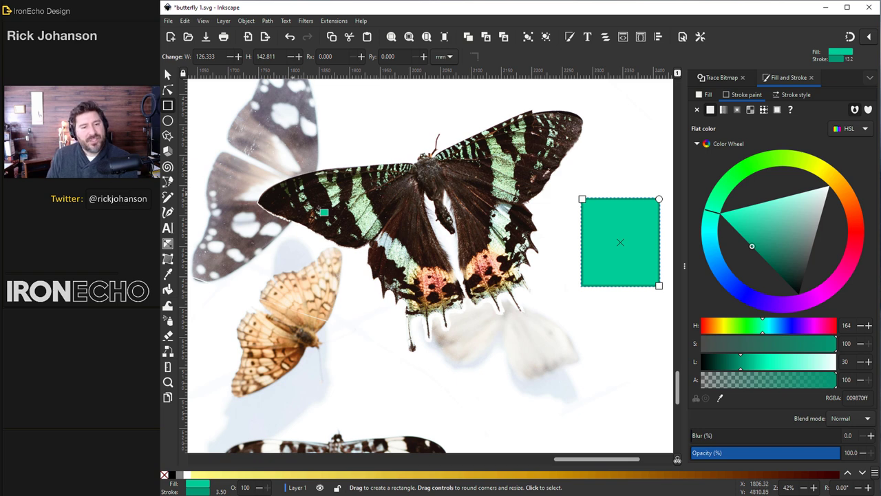
click(767, 453)
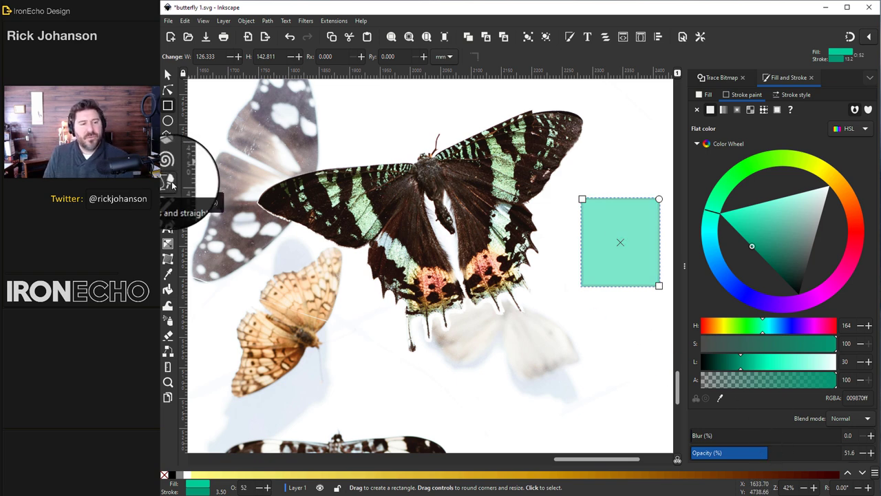
- Trace the upper edge of the green and black butterfly's left upper wing with a BSpline path from the body to the wingtip
click(171, 182)
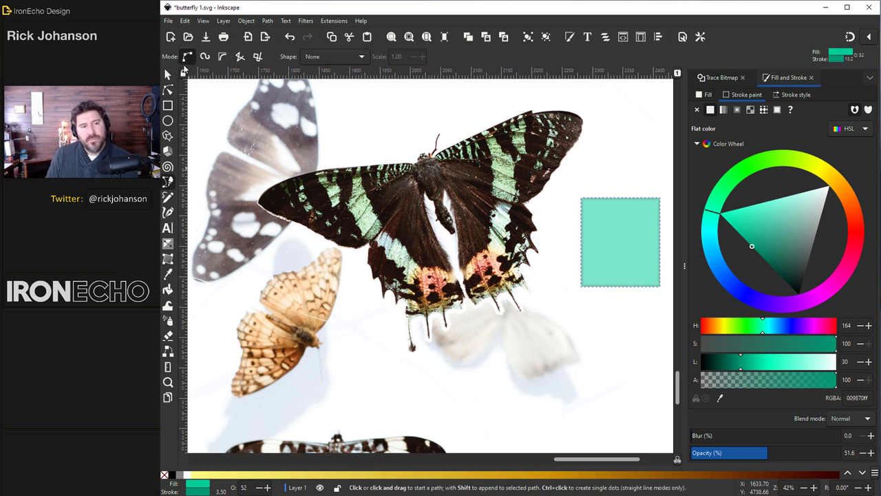
click(221, 58)
scroll(410, 171, up, 3)
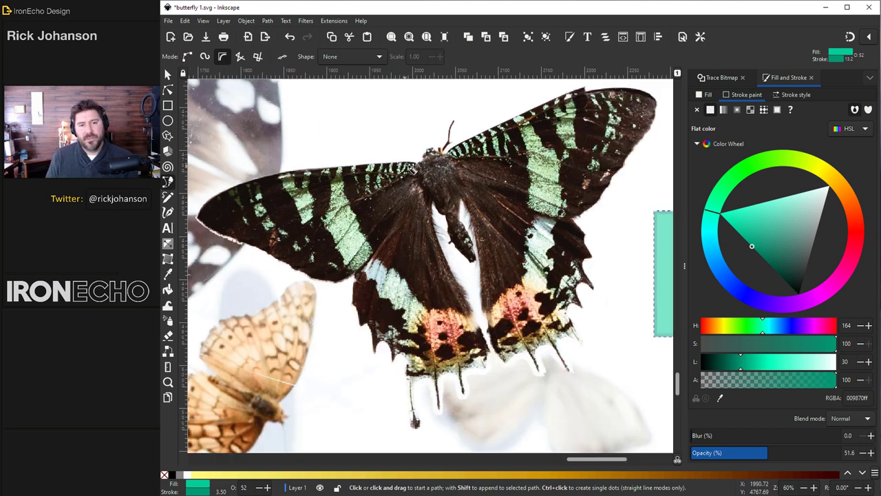
click(425, 160)
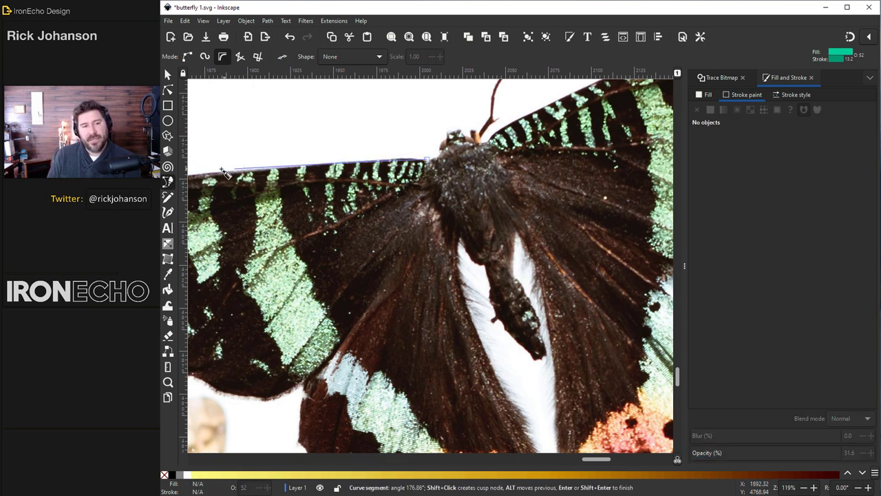
scroll(204, 179, down, 1)
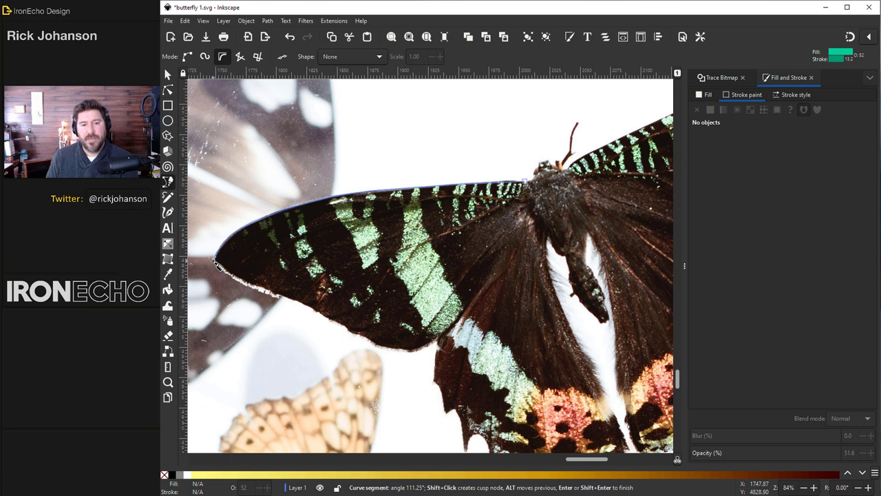
double_click(215, 264)
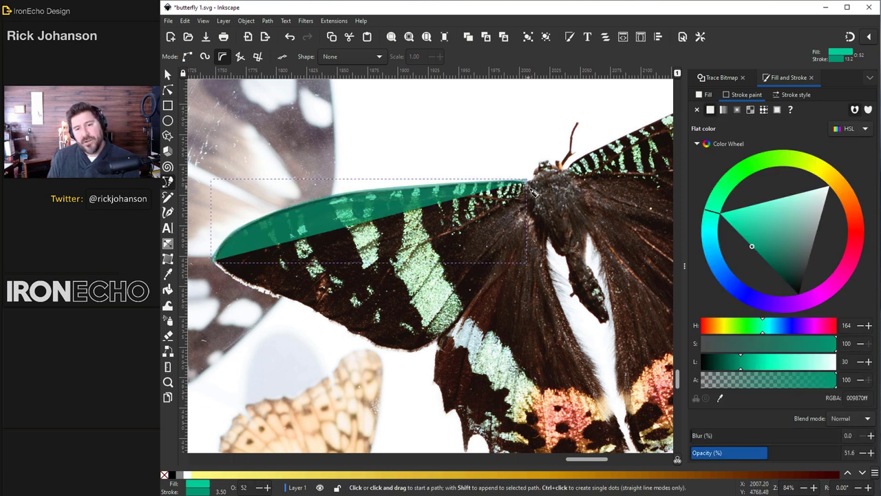
- Continue the path from the wingtip around the left upper wing's lower edge and close it at the body
key(ctrl+z)
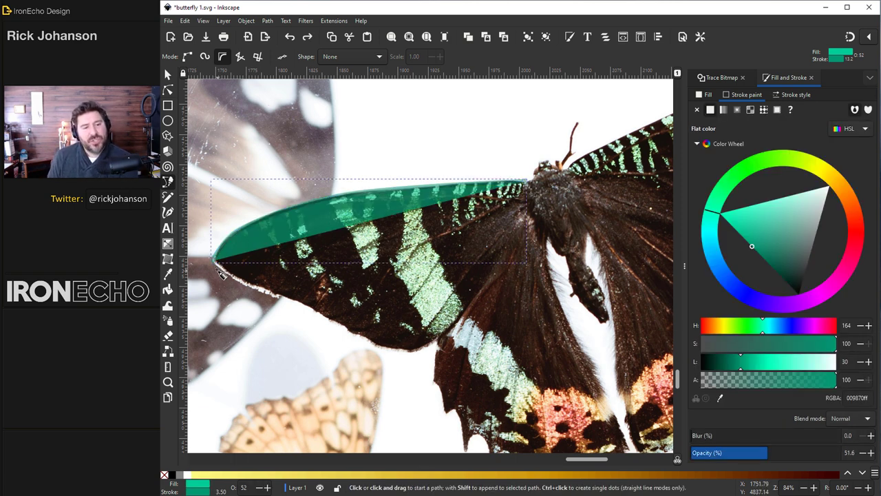
click(215, 262)
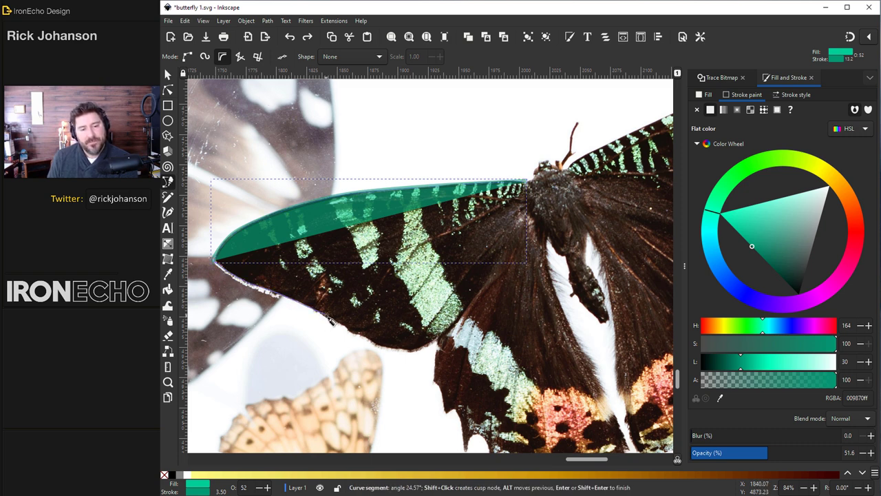
click(413, 348)
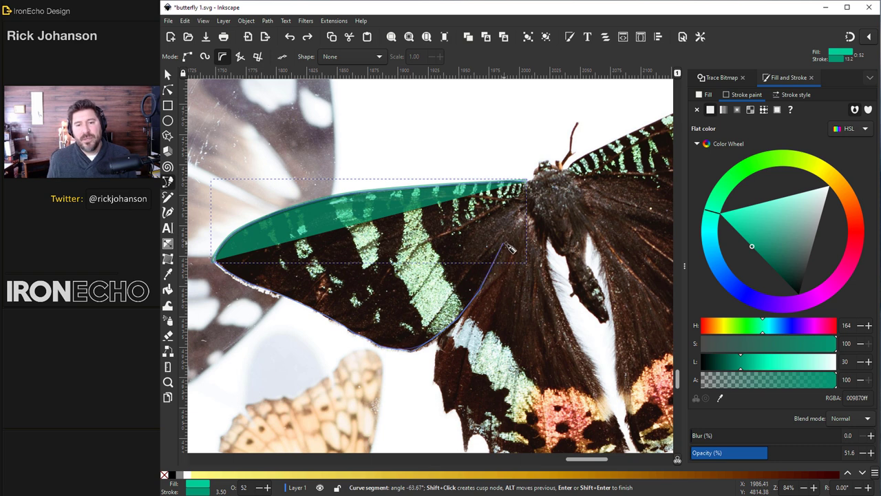
click(529, 186)
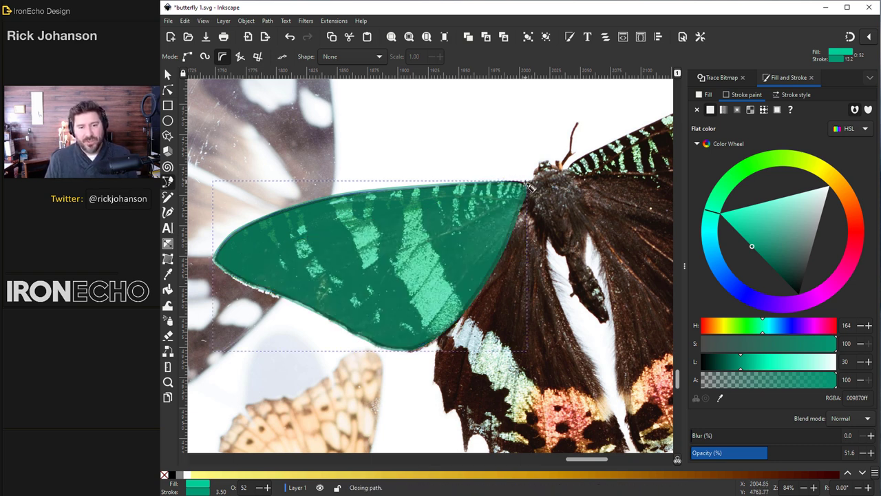
- Start a BSpline path at the wing joint and trace the left lower wing's scalloped outer edge, with cusp nodes at the sharp points
scroll(482, 234, down, 3)
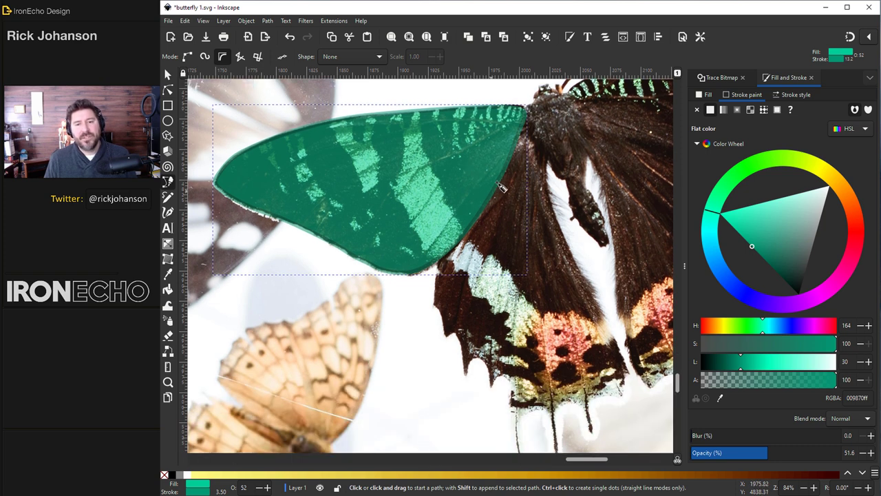
click(444, 267)
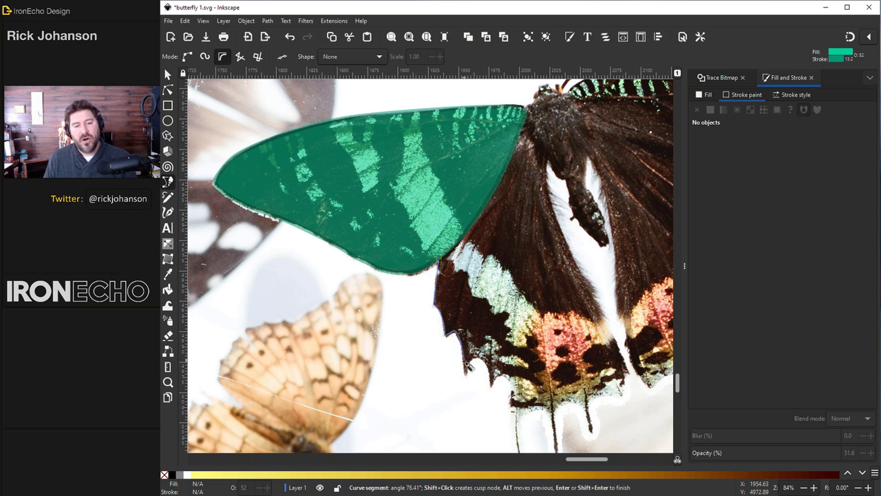
shift+click(466, 376)
click(472, 358)
click(485, 357)
shift+click(491, 387)
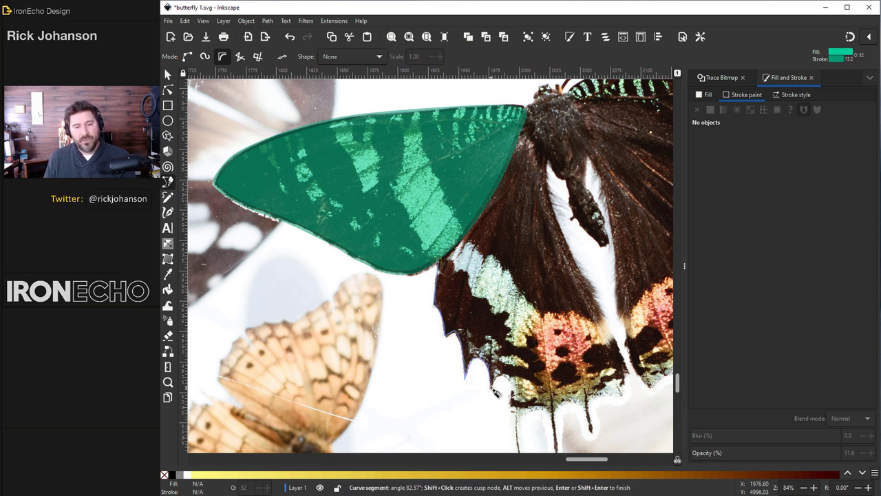
click(496, 376)
- Continue the lower wing outline down and around the long, thin tail and across to the second tail
scroll(513, 384, down, 3)
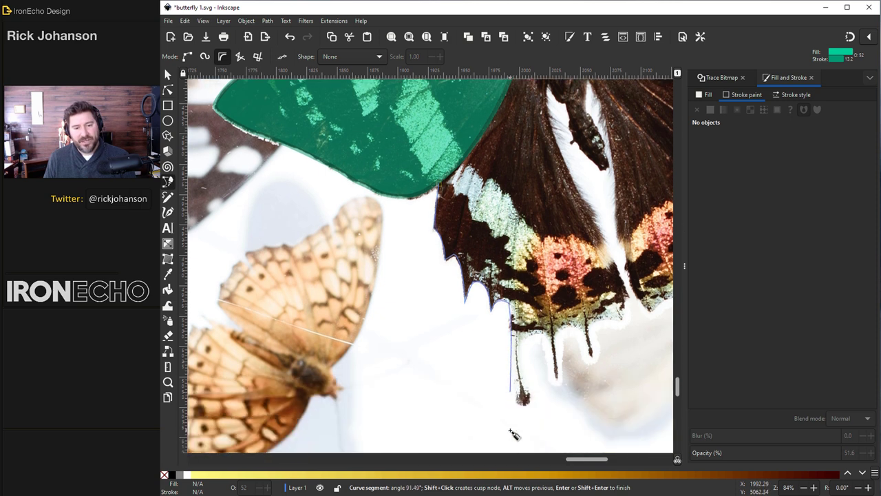
click(521, 404)
click(530, 404)
click(530, 393)
click(522, 333)
click(545, 332)
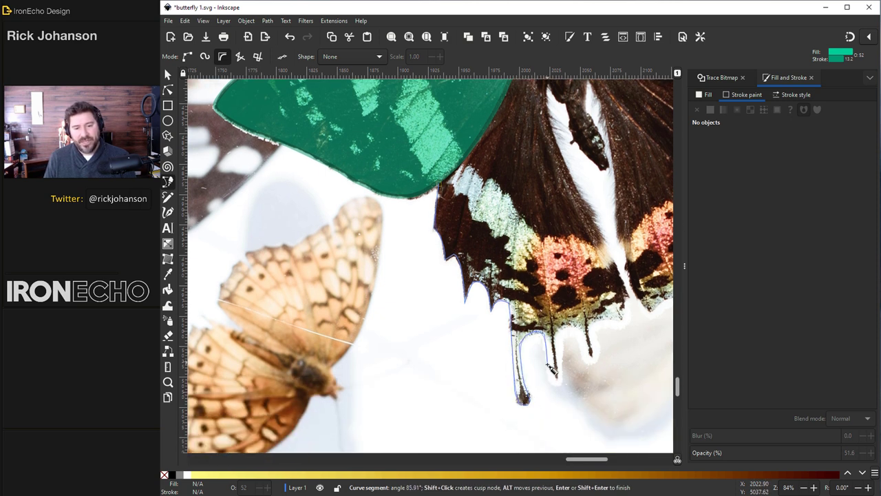
- Trace around the two shorter tails and up the wing's inner edge, and close the outline at its starting point
click(550, 383)
click(565, 334)
click(574, 334)
click(586, 362)
click(597, 361)
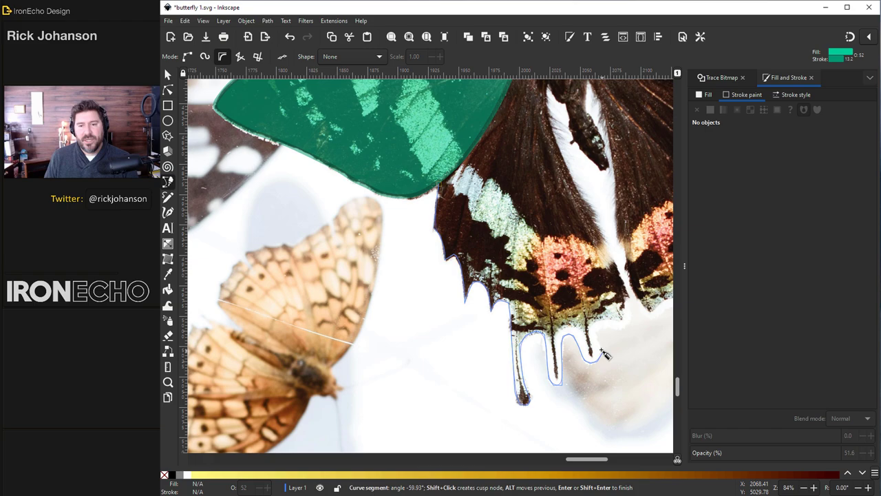
click(599, 325)
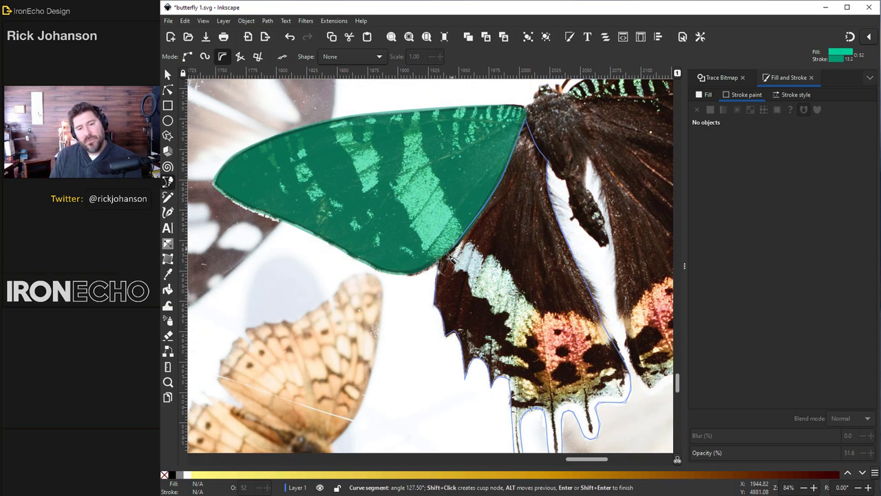
click(444, 267)
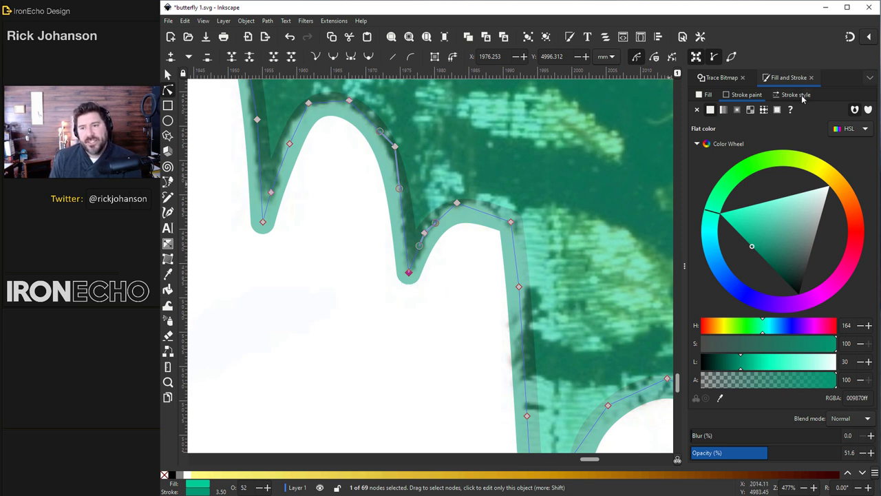
- Try miter joins on the lower wing's stroke and return it to round joins
click(796, 95)
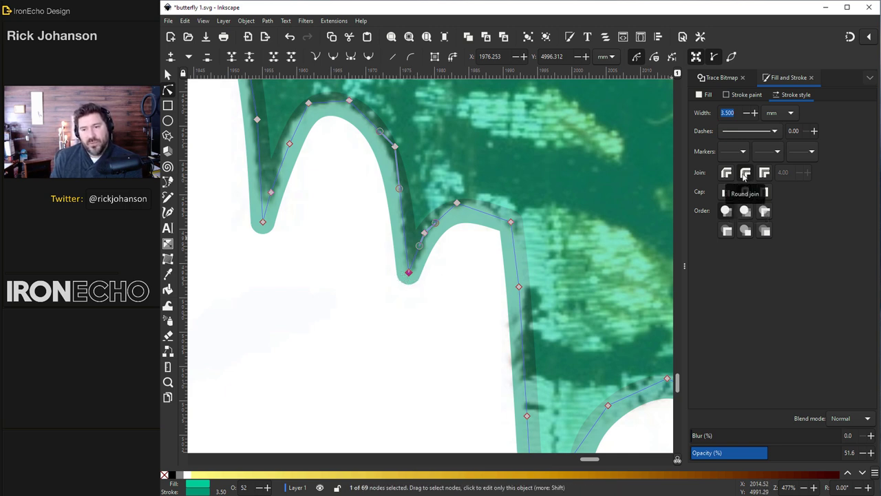
click(764, 173)
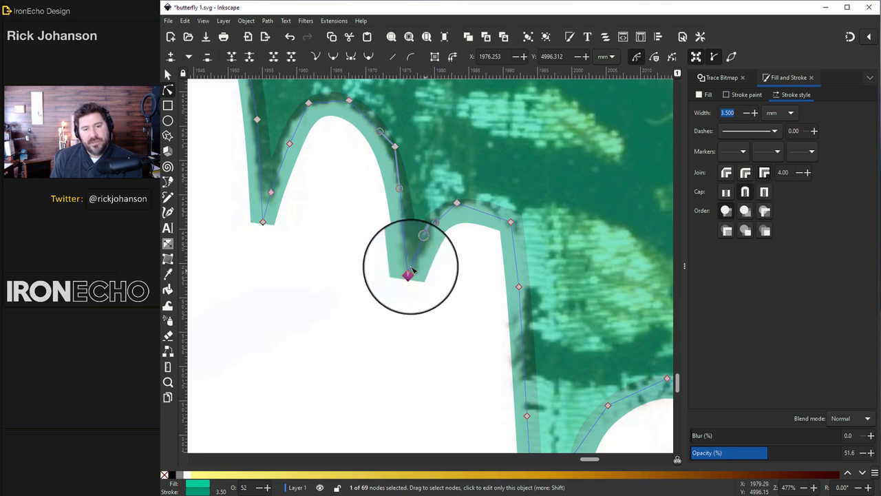
click(745, 173)
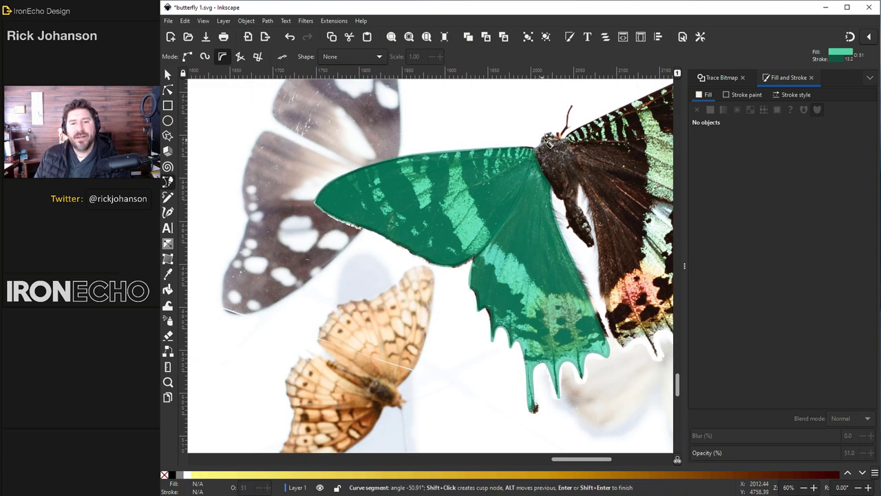
- Trace the butterfly's thorax and abdomen as two separate closed BSpline shapes
click(547, 138)
click(573, 141)
click(583, 183)
click(577, 200)
click(558, 199)
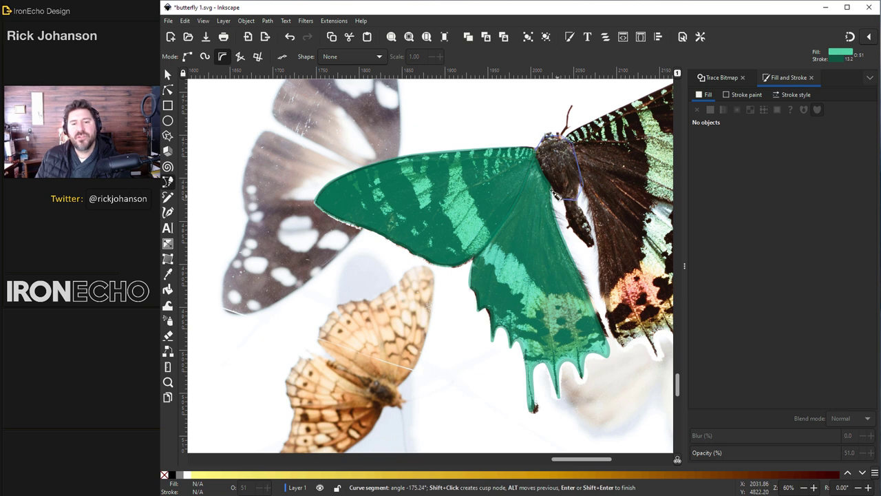
click(541, 157)
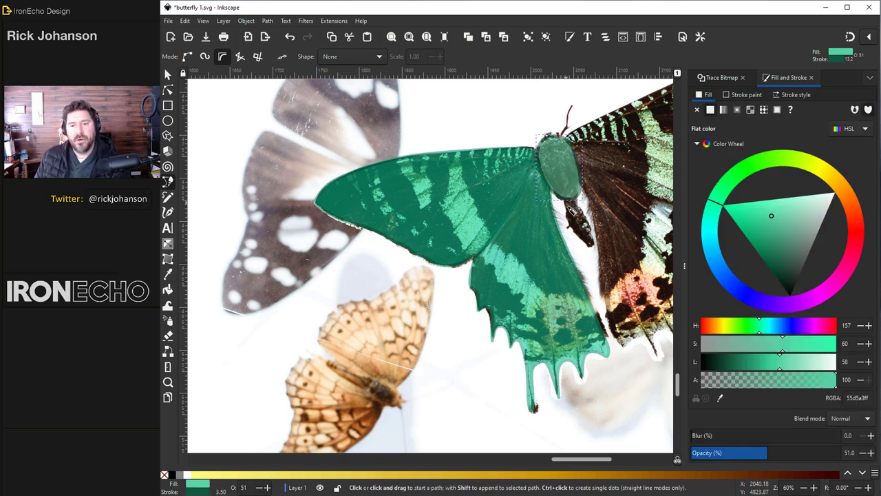
click(571, 222)
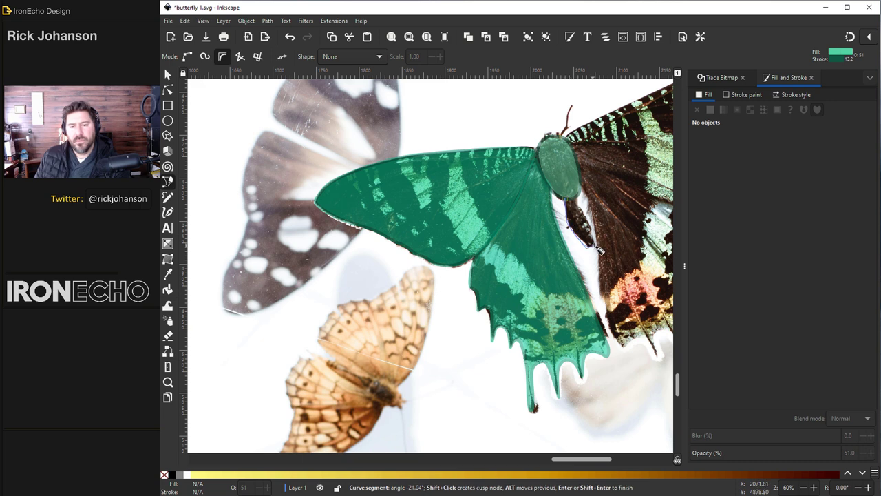
key(Escape)
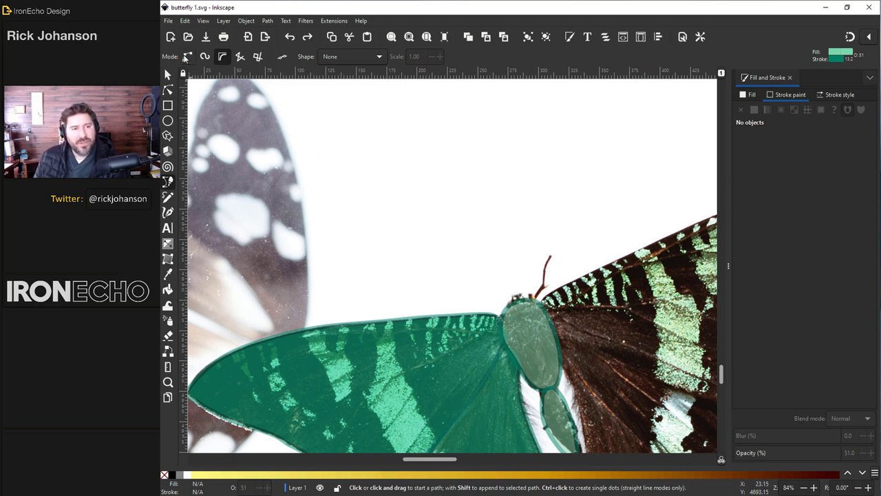
- Draw a tall, thin triangle rising from the head as a closed Bezier path for the antenna
click(185, 58)
drag(527, 296, 523, 105)
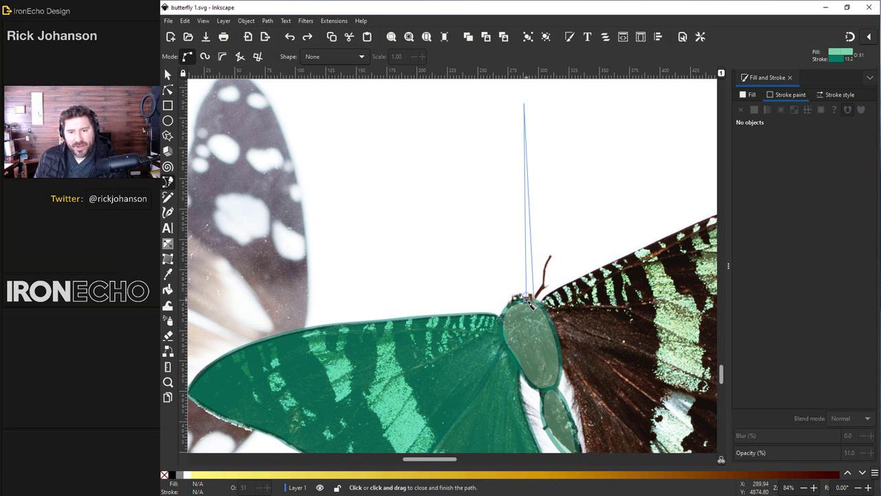
key(Return)
click(267, 21)
click(283, 34)
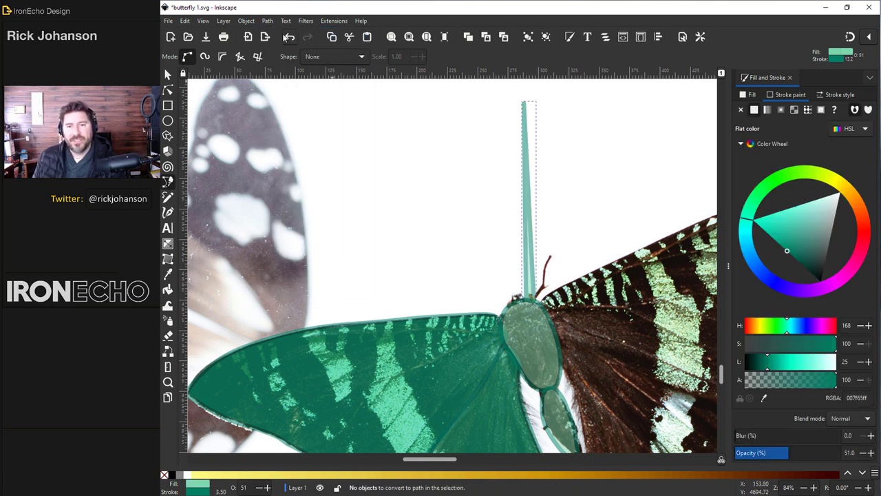
- Reshape the triangle's nodes and edges into a curved antenna about 21 by 146 mm
click(168, 90)
drag(525, 104, 547, 118)
click(535, 301)
drag(533, 285, 552, 268)
- Duplicate the antenna, placing the copy to the left of the original, and flip the copy horizontally
key(ctrl+d)
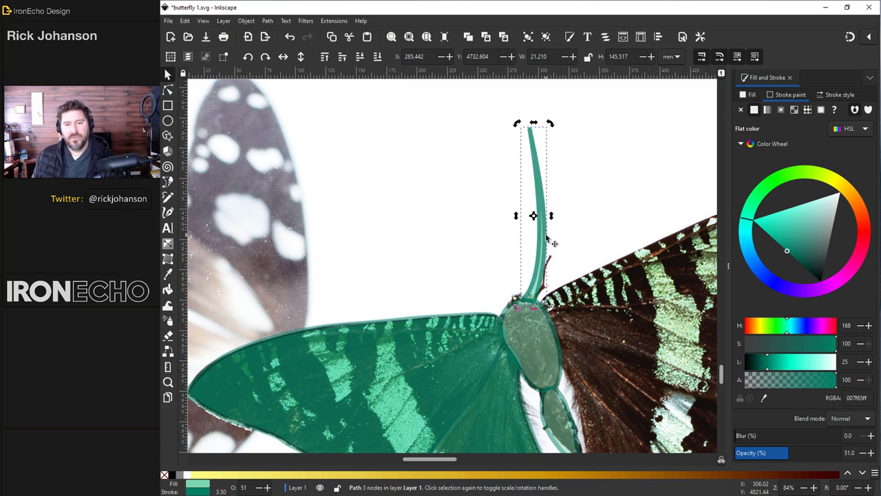
drag(546, 235, 487, 233)
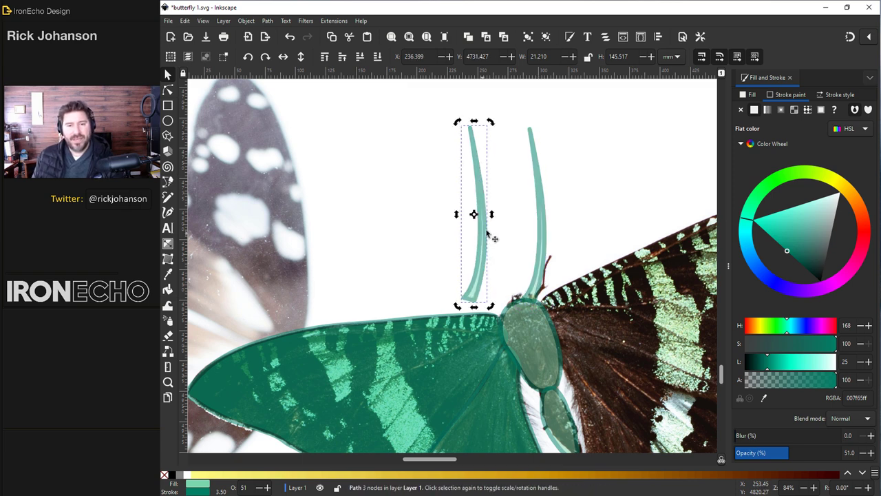
click(283, 56)
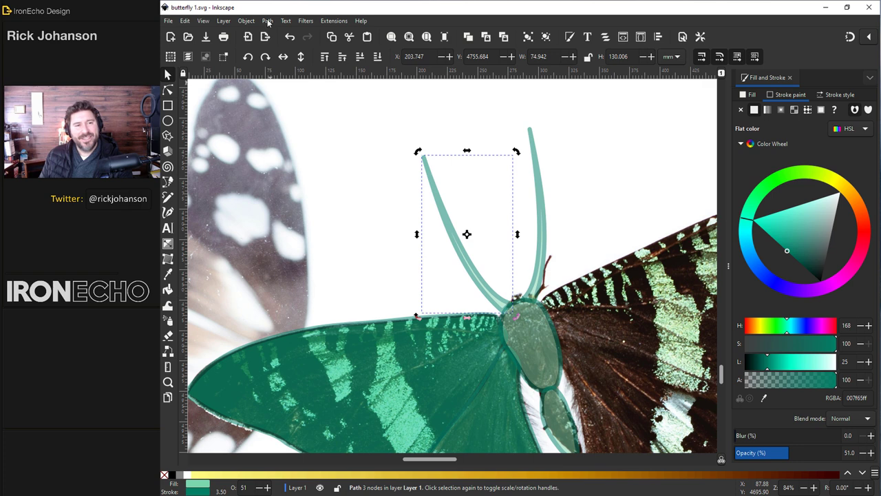
- Add a Bend path effect to the left antenna, curve its bend path on the canvas, and save the drawing
click(268, 21)
click(292, 259)
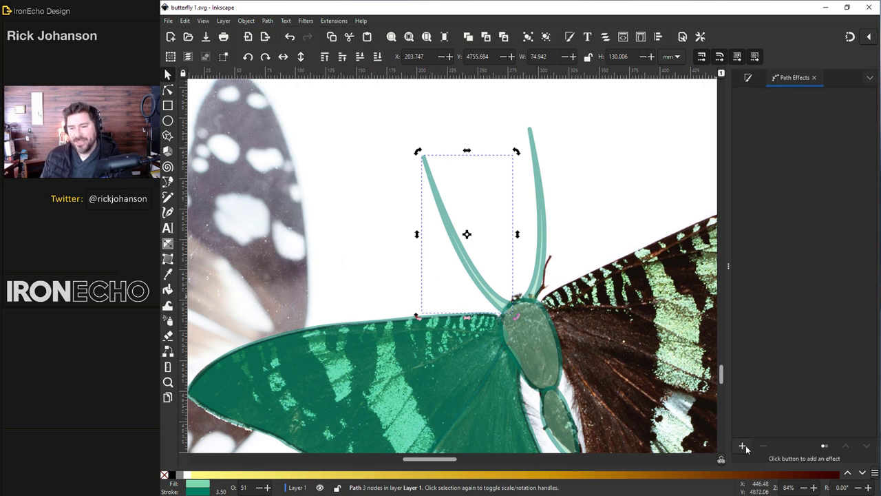
click(743, 446)
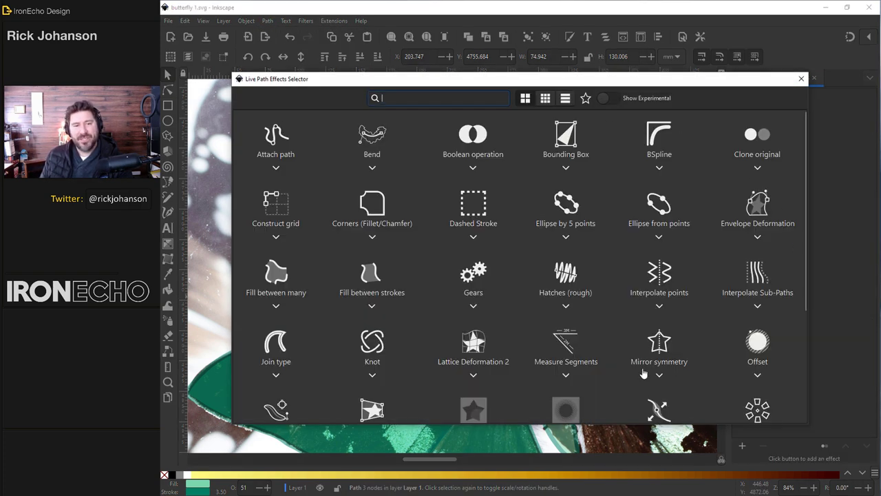
click(377, 139)
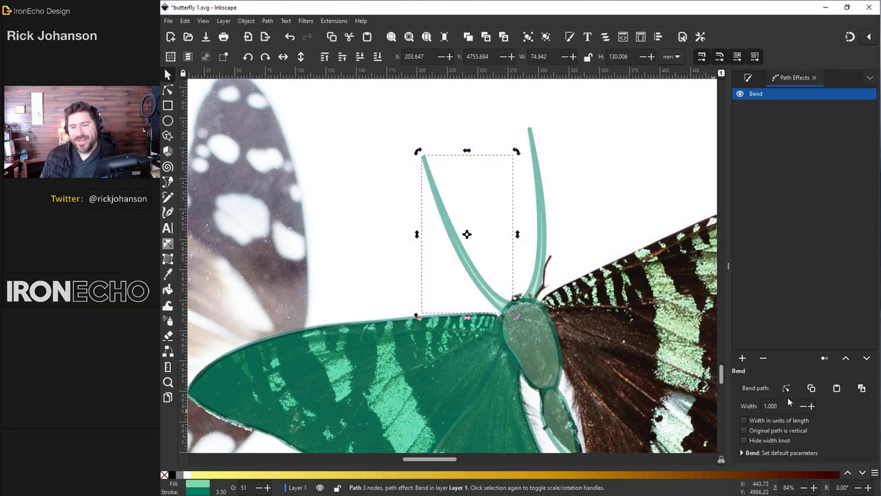
click(786, 390)
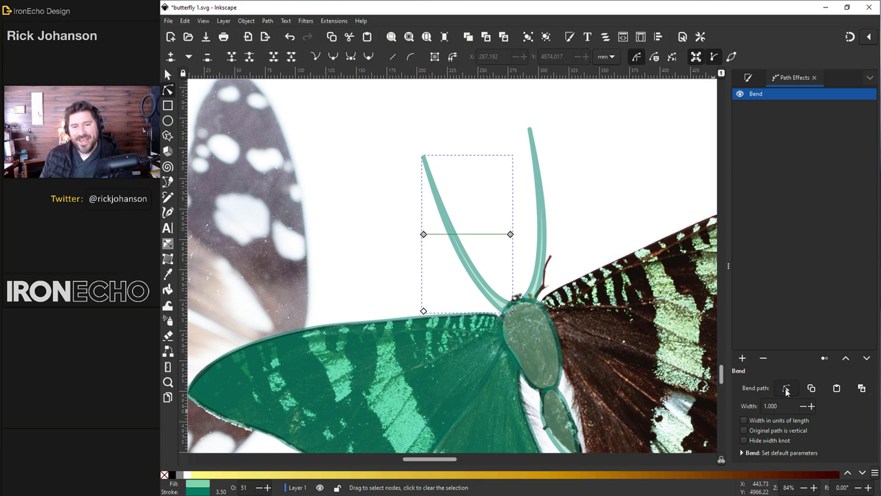
drag(470, 236, 491, 210)
key(s)
key(ctrl+s)
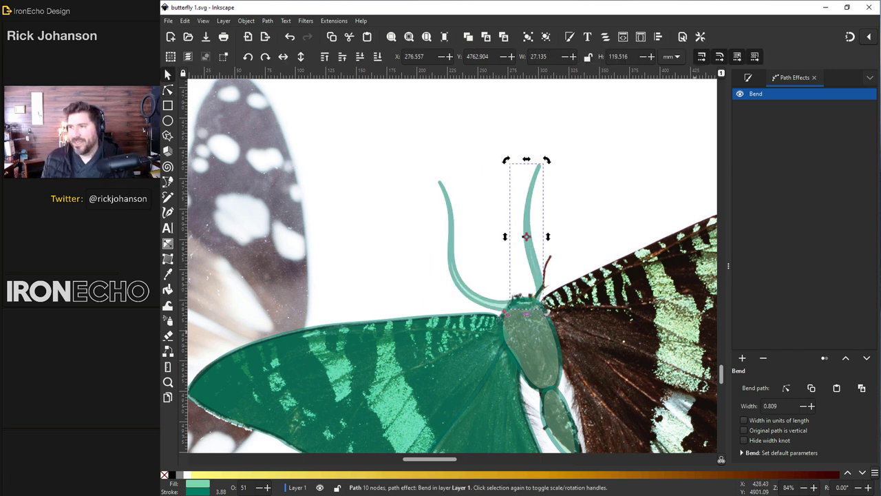
- Switch to the Britannica dictionary window with the audio pronunciation of "antennae"
key(alt+Tab)
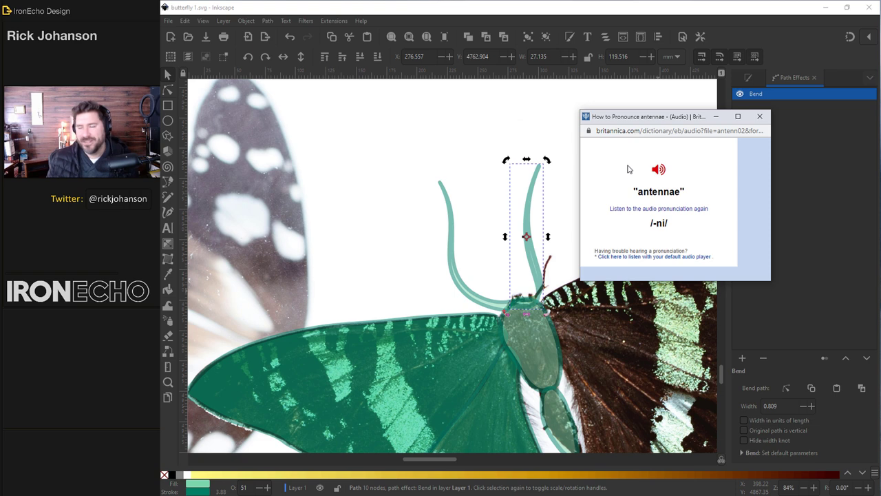
- Play the audio pronunciation of "antennae" and close the dictionary window to return to the butterfly drawing
click(657, 171)
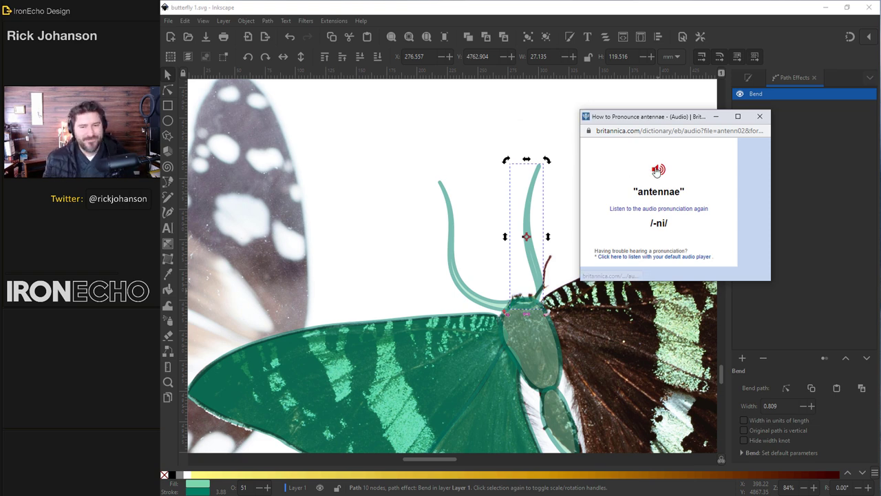
click(760, 116)
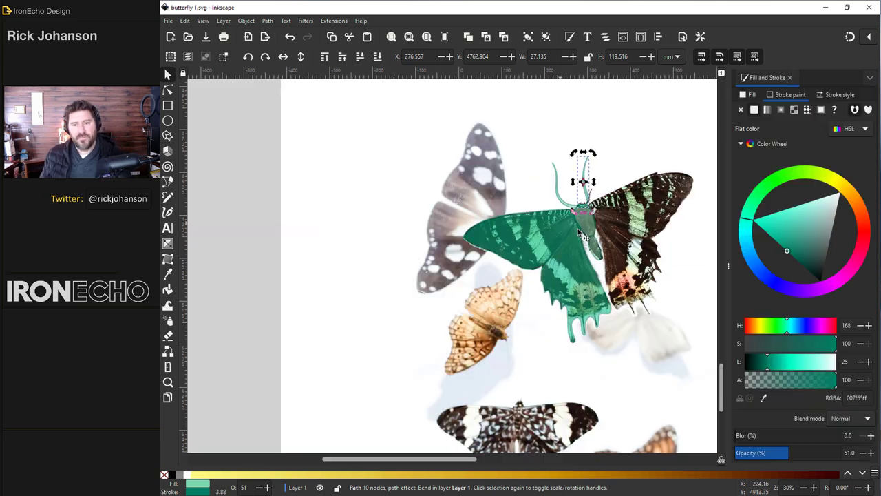
- Select all six traced butterfly shapes and move them together off the photo onto the empty canvas above the page
click(411, 164)
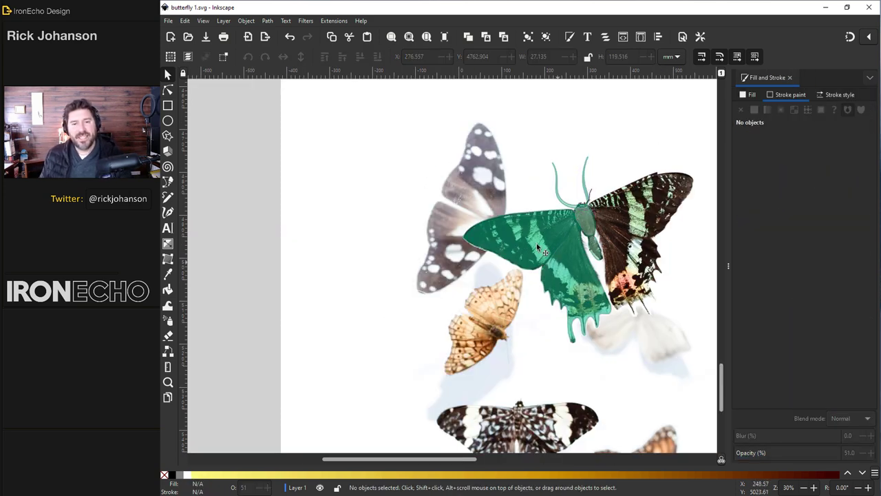
mouse_move(404, 142)
mouse_down()
mouse_move(661, 337)
mouse_move(658, 369)
mouse_up()
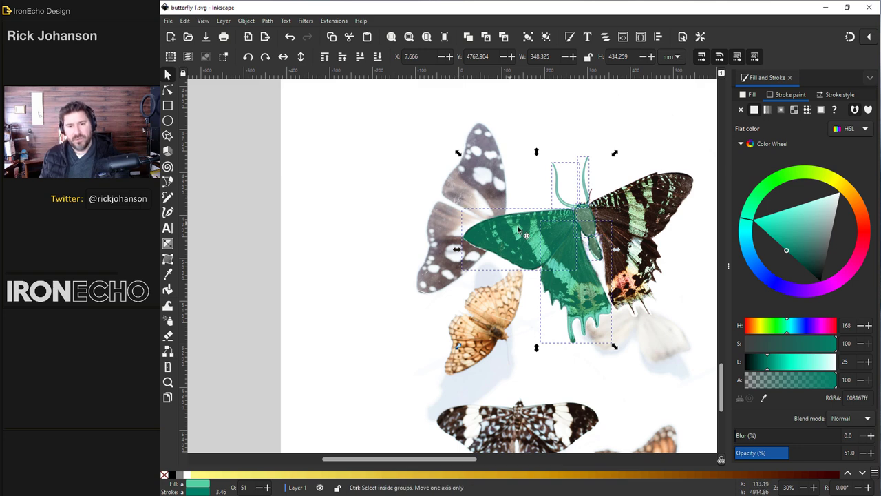
drag(521, 232, 381, 210)
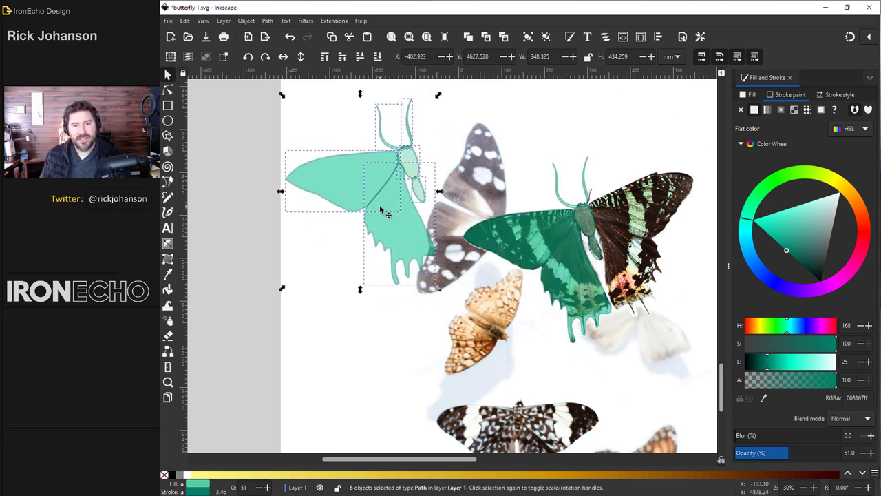
scroll(380, 210, up, 1)
drag(381, 309, 450, 255)
scroll(434, 182, up, 3)
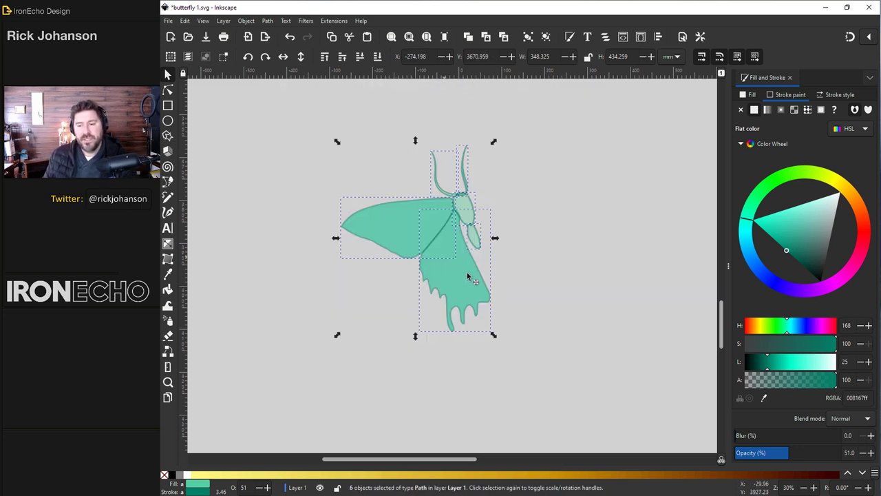
- Set the traced shapes to 100% opacity with a white fill (ffffff) and a black stroke (000000)
drag(788, 454, 862, 455)
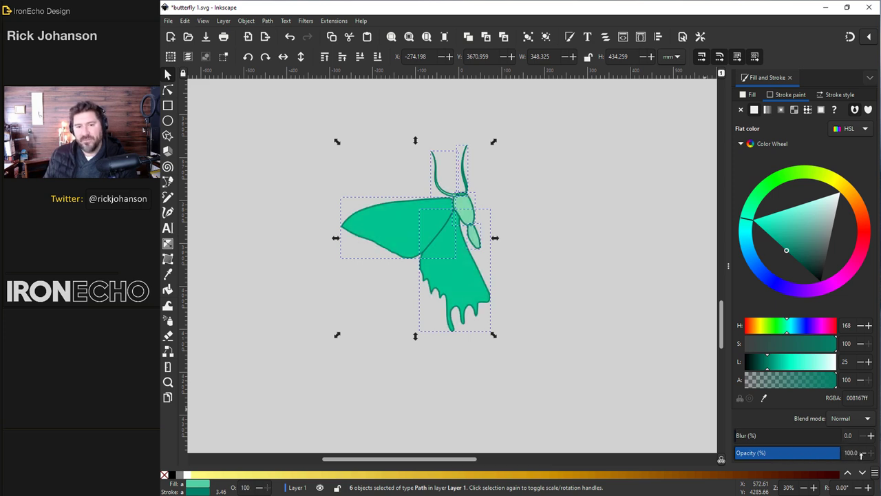
click(754, 94)
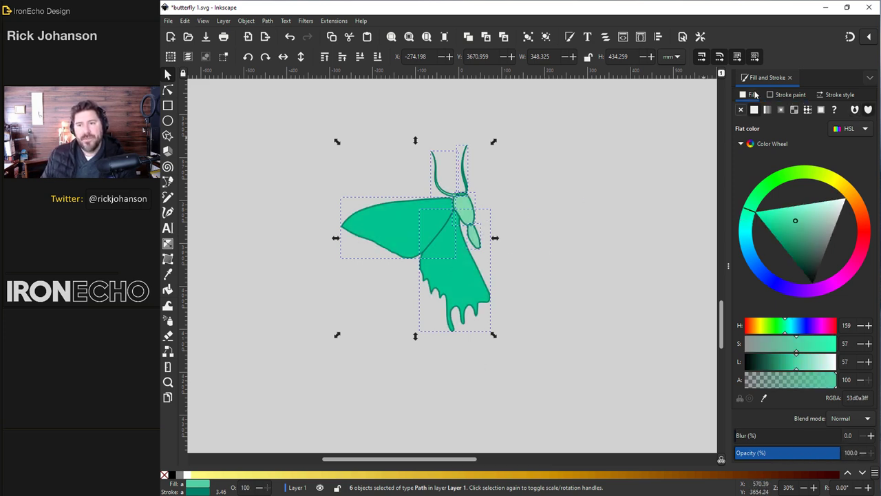
drag(761, 231, 845, 199)
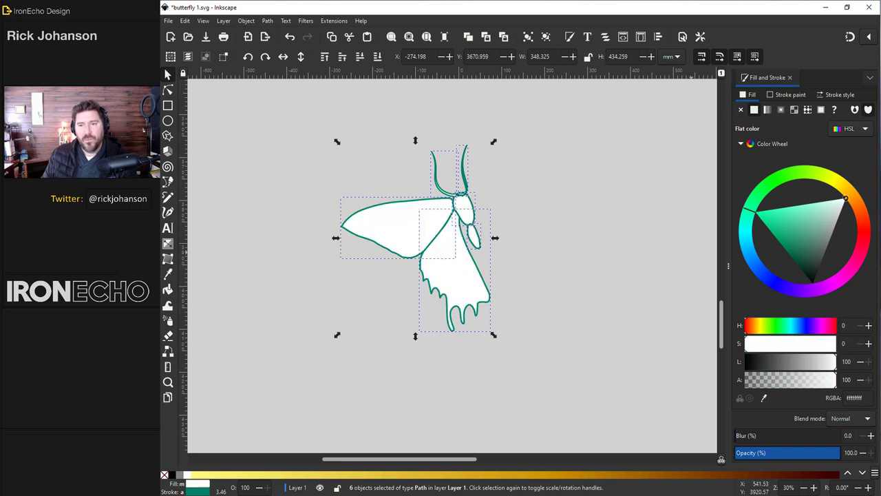
click(783, 96)
drag(814, 236, 849, 338)
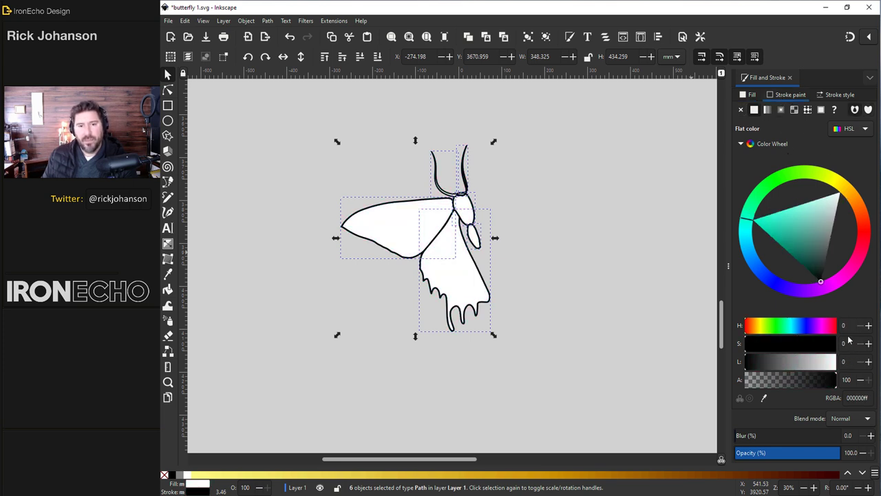
click(466, 181)
click(377, 61)
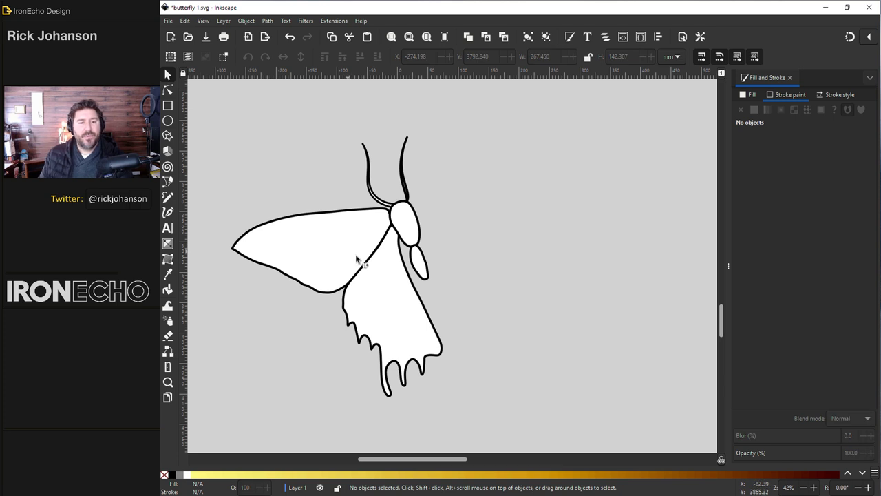
- Duplicate the upper and lower left wings together, flip the copies horizontally, and place them on the right side of the body
click(357, 259)
shift+click(393, 305)
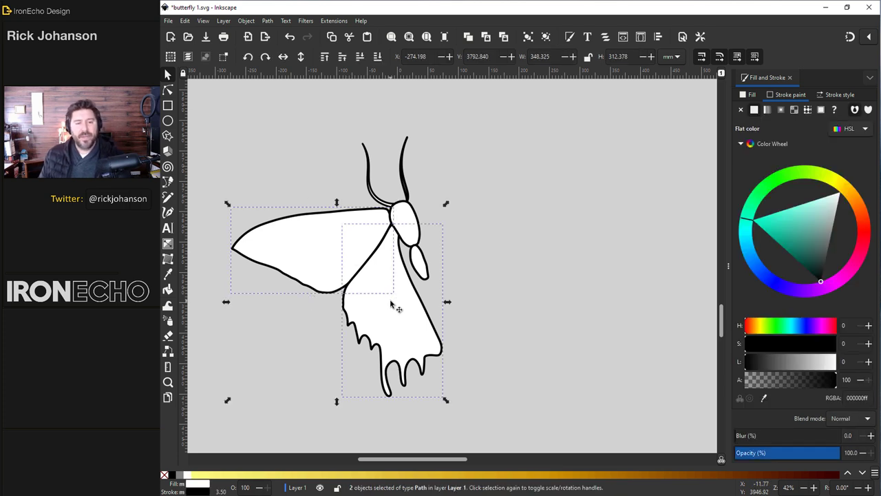
key(ctrl+d)
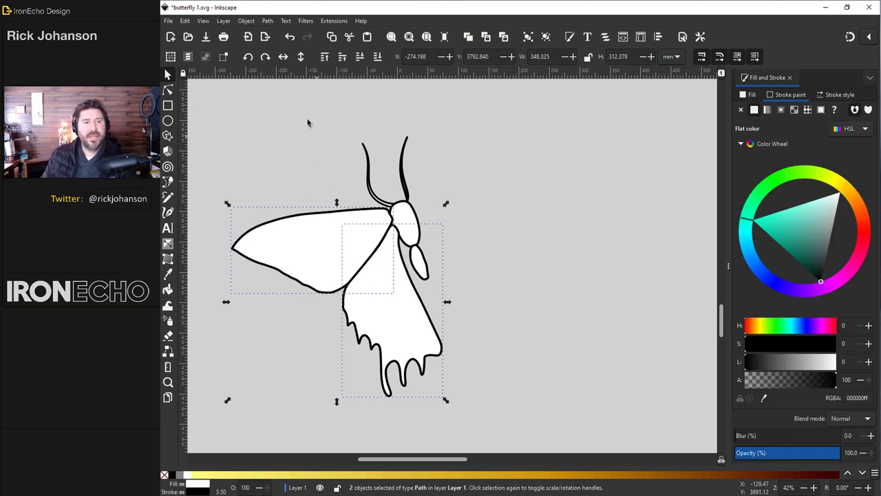
click(283, 57)
drag(320, 237, 473, 281)
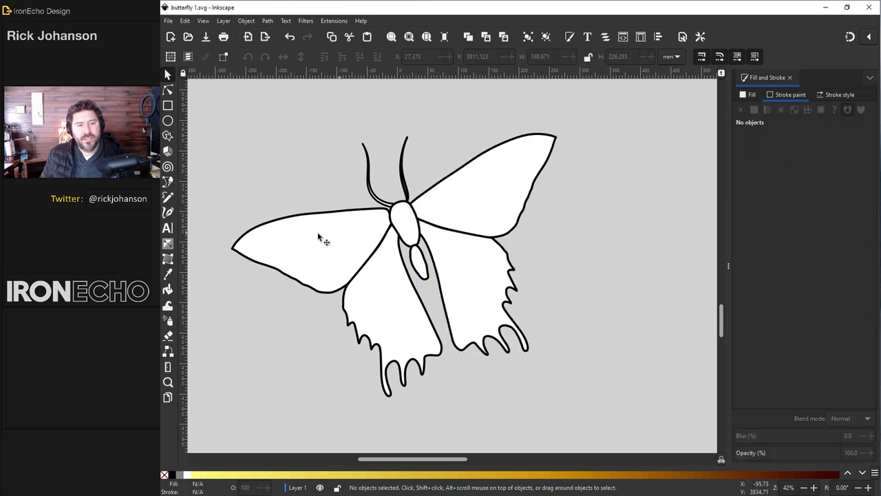
- Enlarge the butterfly's upper left and upper right wings and reposition each against the body
click(303, 233)
drag(227, 203, 207, 201)
drag(291, 250, 295, 261)
click(512, 176)
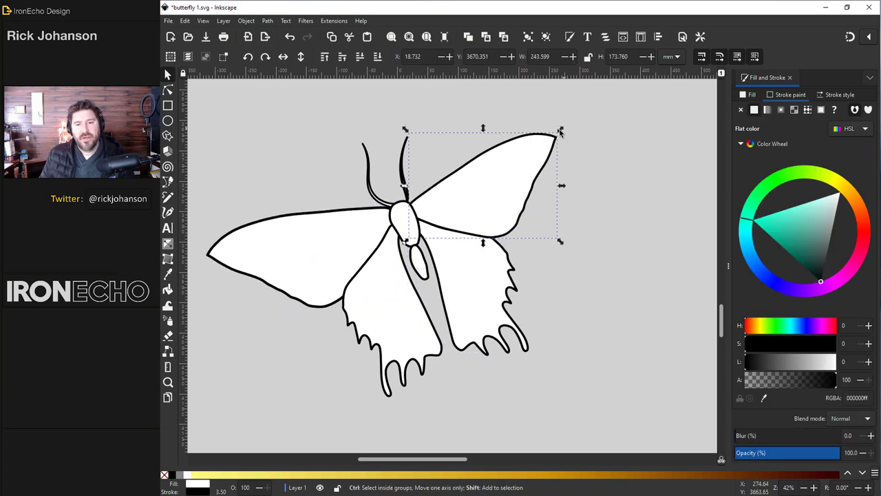
drag(561, 131, 580, 121)
drag(512, 186, 520, 186)
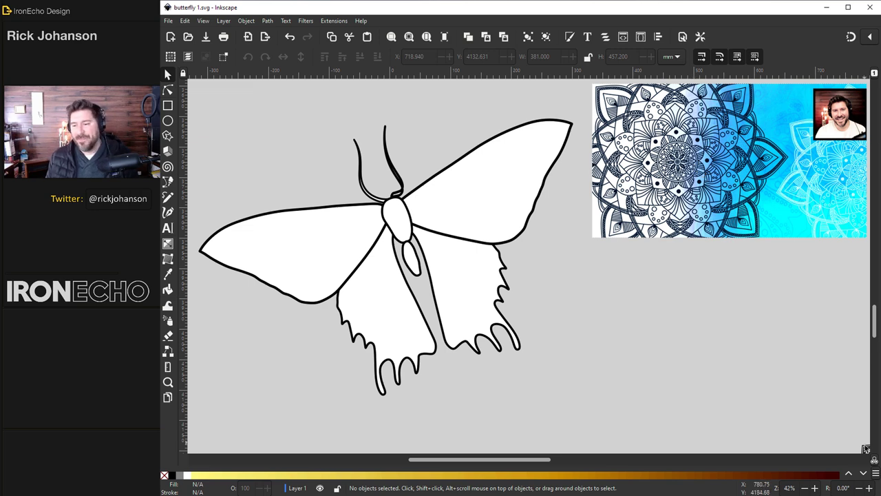
- Move the black line-art mandala image next to the butterfly, just below the blue mandala picture
drag(729, 366, 603, 252)
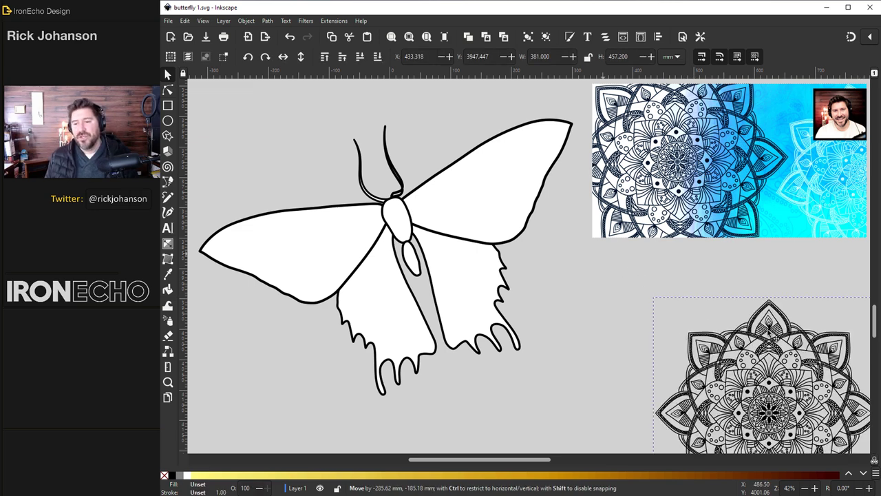
drag(738, 292, 810, 352)
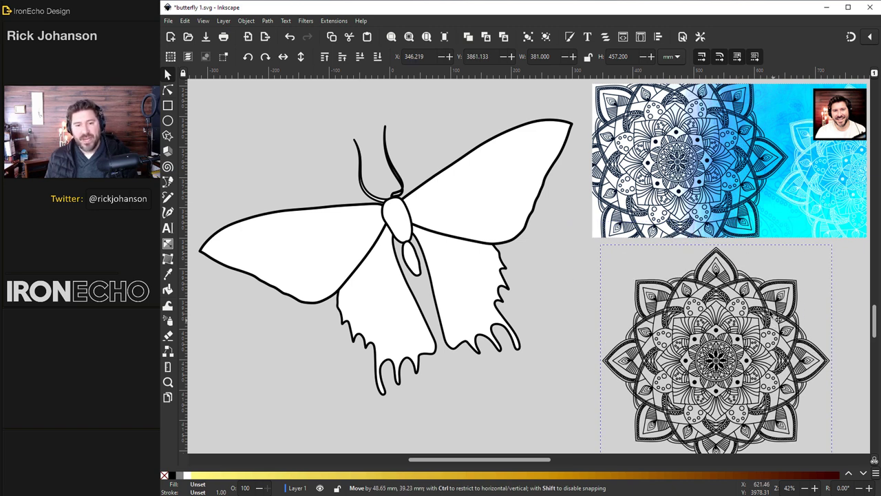
drag(778, 318, 770, 306)
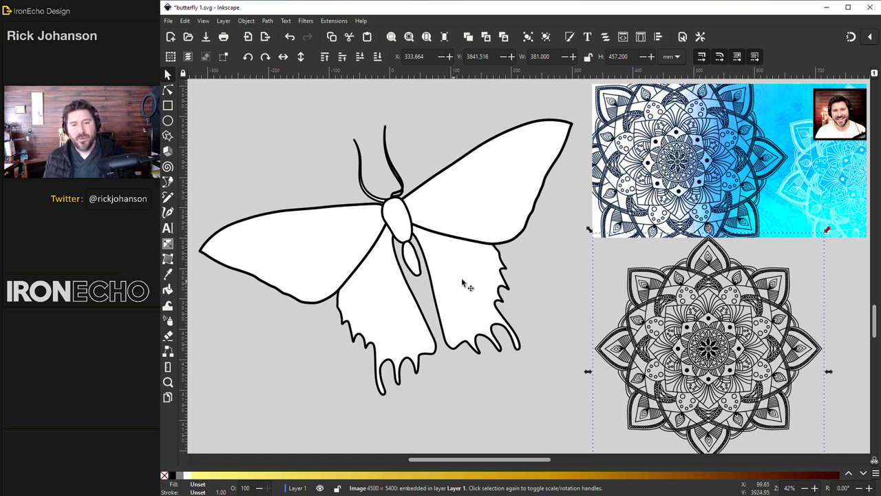
- Duplicate the whole butterfly, place the copy below the original, and give it a green fill (00bd7d) with 63.3% opacity
drag(192, 86, 594, 414)
key(ctrl+d)
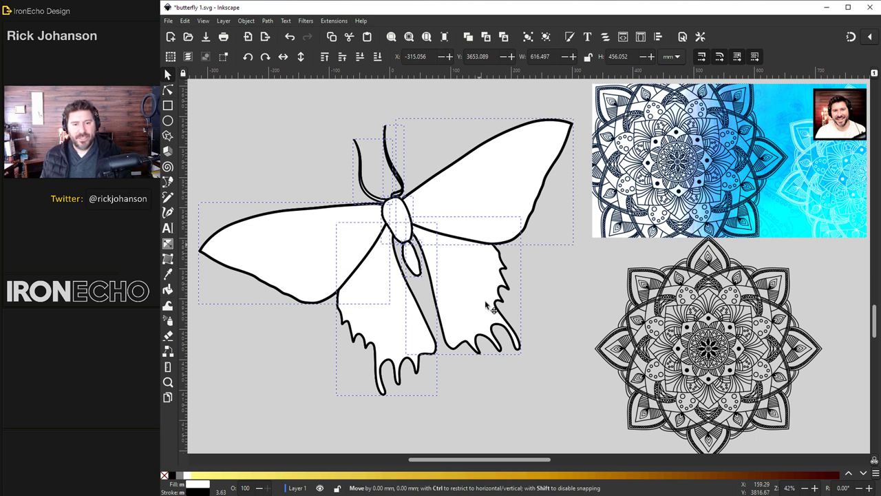
drag(491, 230, 489, 305)
drag(489, 305, 500, 336)
key(ctrl+shift+f)
click(750, 210)
drag(772, 239, 765, 247)
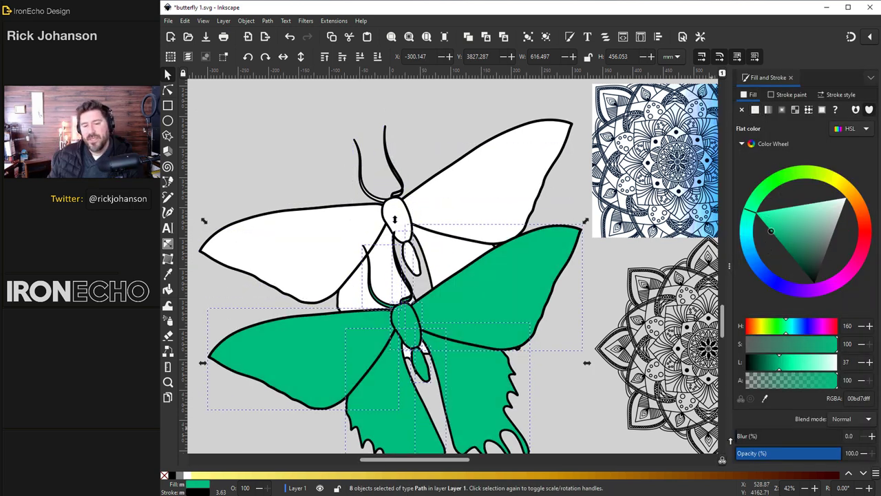
click(802, 453)
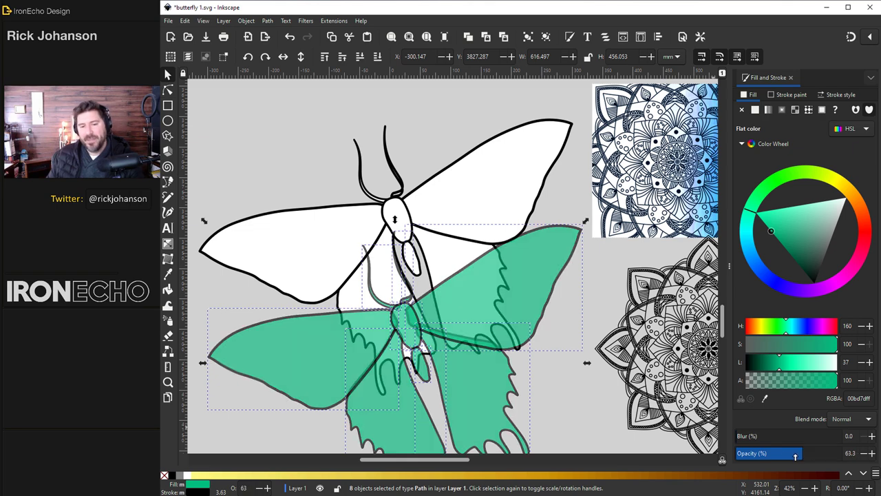
scroll(586, 371, down, 2)
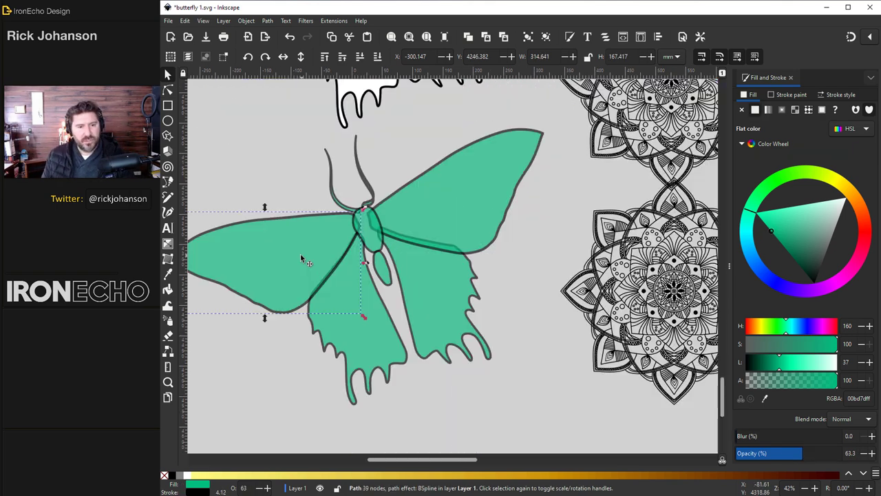
- Move the green butterfly's upper left wing over the lower mandala and raise the wing to the top of the stacking order
drag(307, 256, 554, 322)
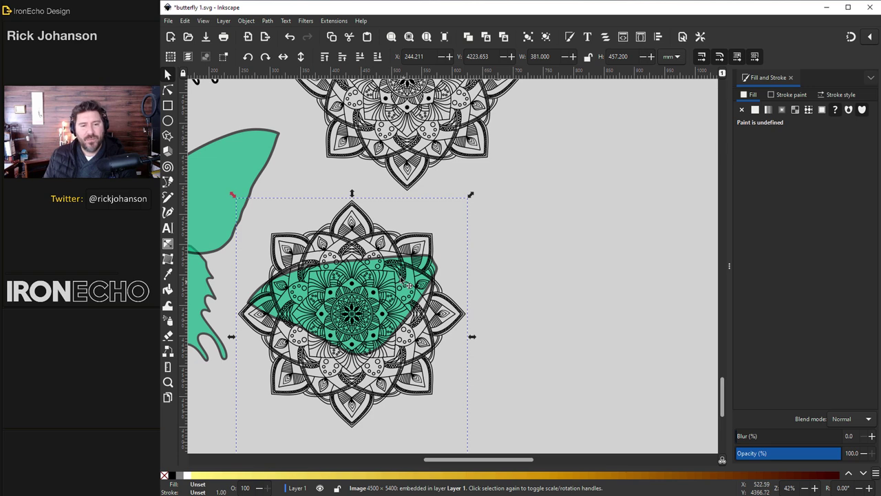
click(509, 276)
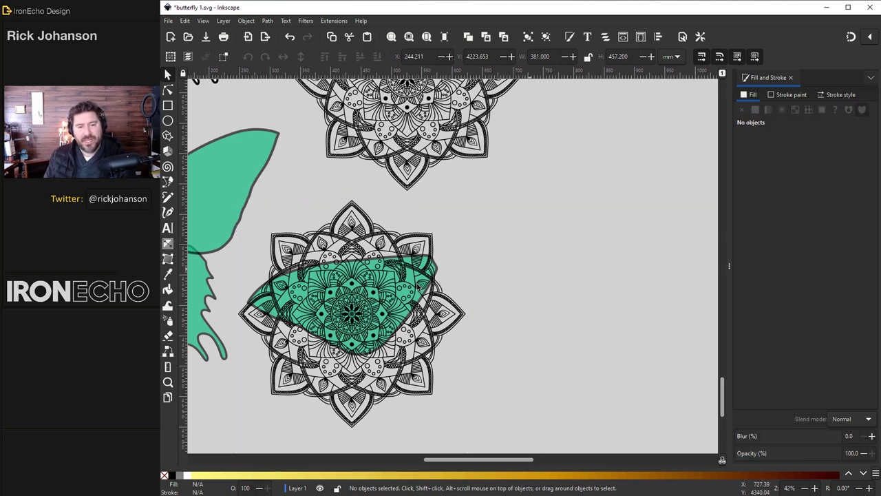
click(420, 285)
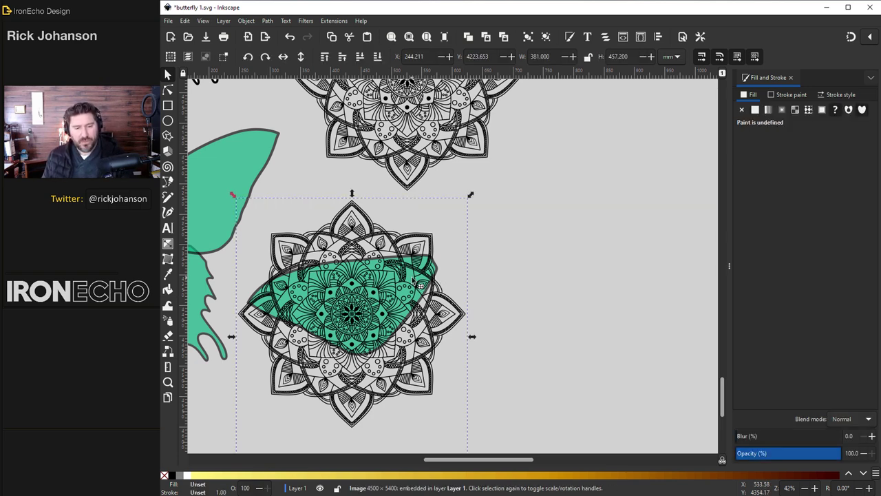
key(alt)
alt+click(416, 284)
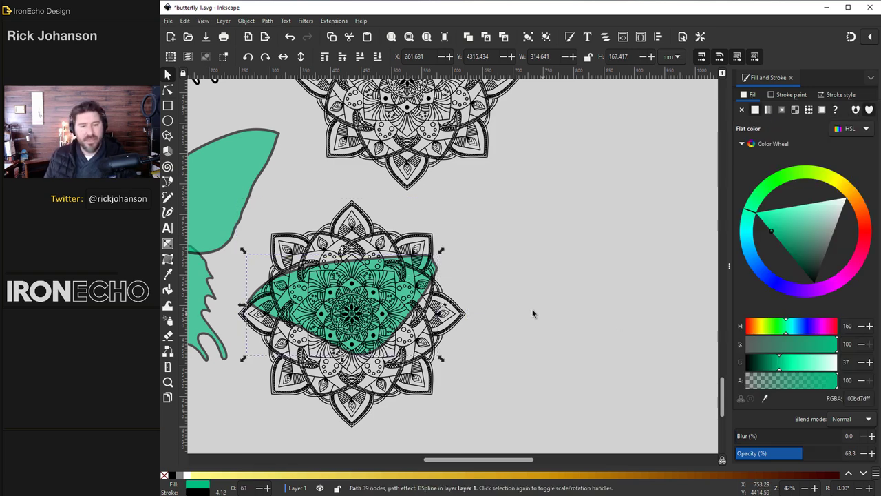
click(326, 57)
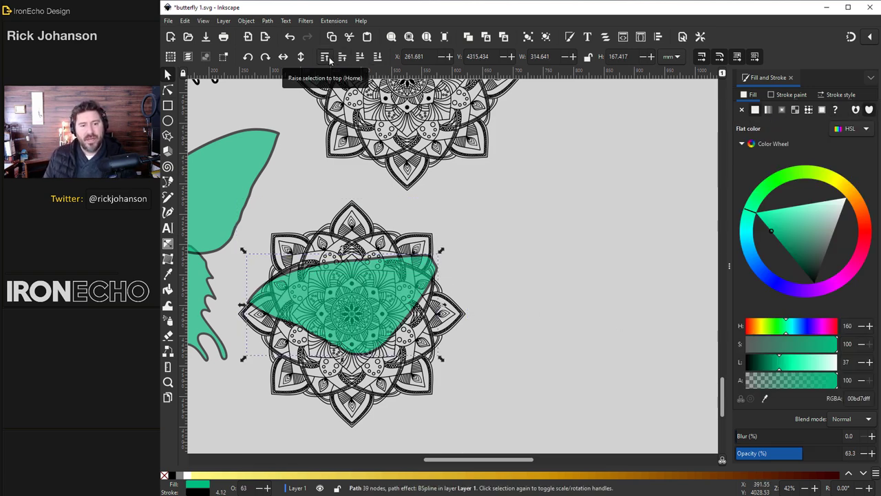
- Select the mandala together with the green wing over it and clip the mandala to the wing's shape
key(shift)
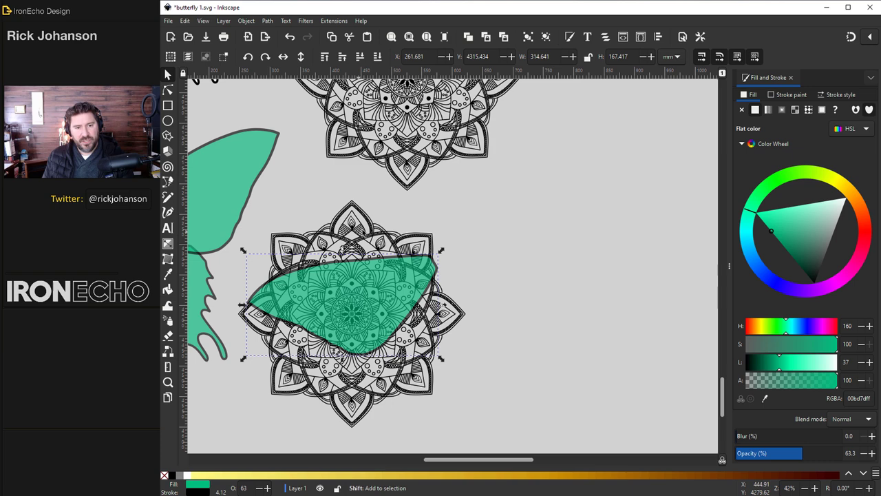
shift+click(341, 261)
click(245, 21)
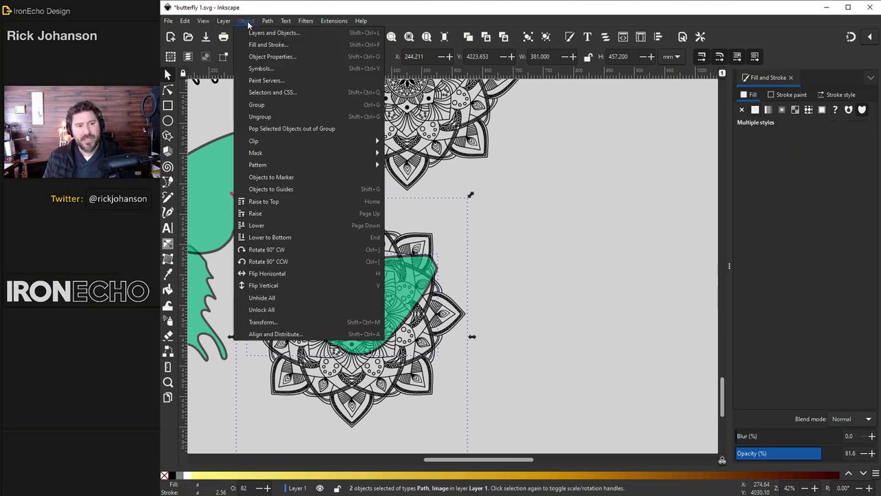
mouse_move(358, 141)
click(414, 142)
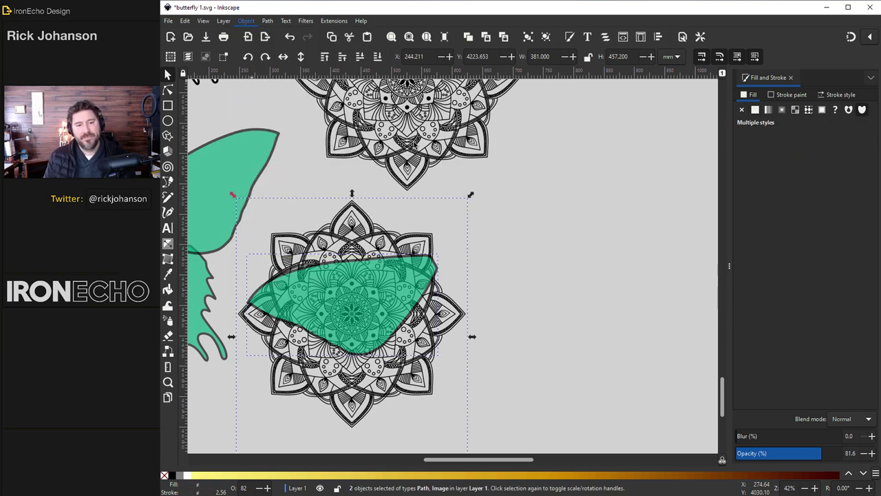
- Move the wing-shaped mandala piece onto the white butterfly's upper left wing, aligned with its outline
scroll(360, 323, down, 2)
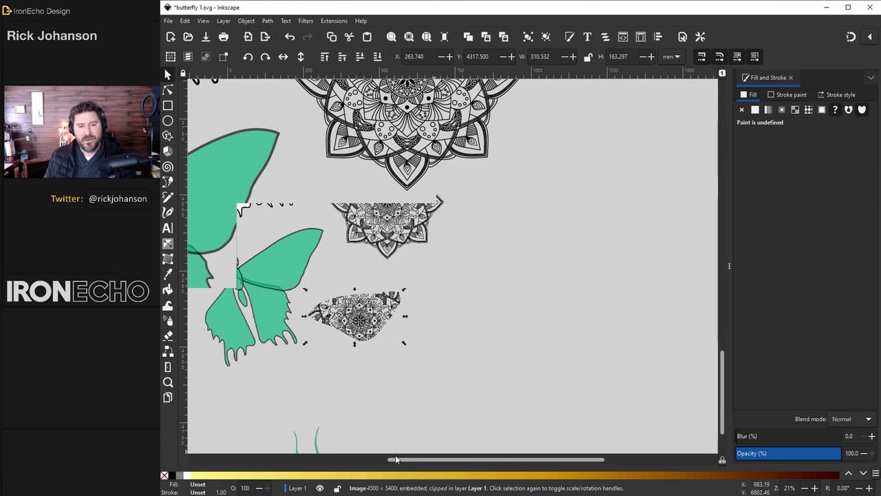
drag(395, 458, 360, 458)
drag(403, 293, 231, 129)
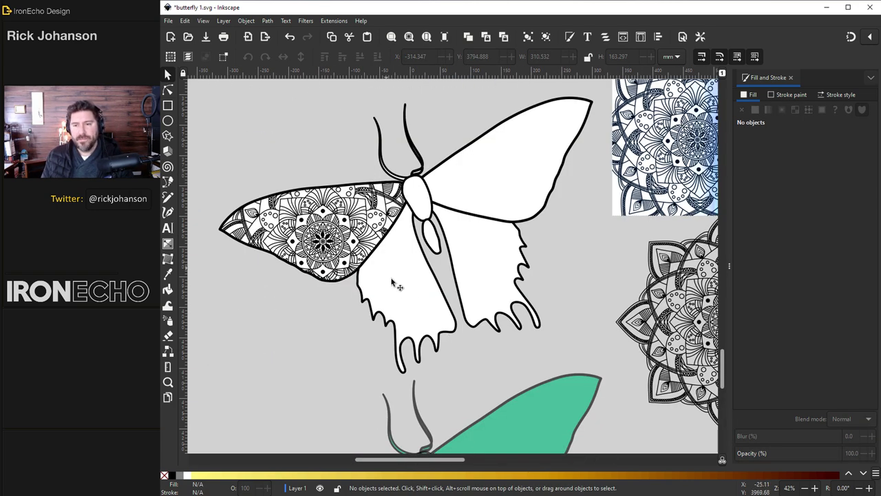
- Clip the lower mandala to the shape of the green butterfly's lower left wing placed over it
scroll(439, 337, down, 2)
click(246, 21)
mouse_move(262, 142)
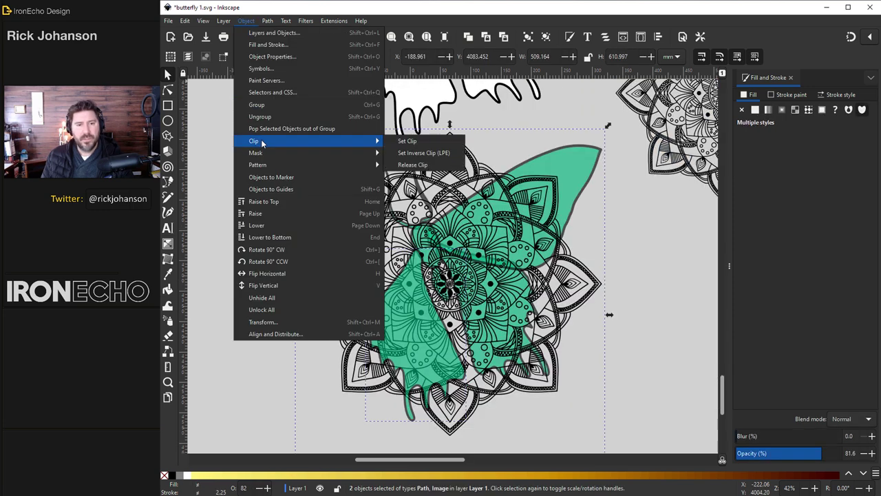
click(413, 142)
- Move the clipped mandala piece onto the white butterfly's lower left wing, aligned with its outline
drag(413, 313, 360, 136)
scroll(360, 136, up, 5)
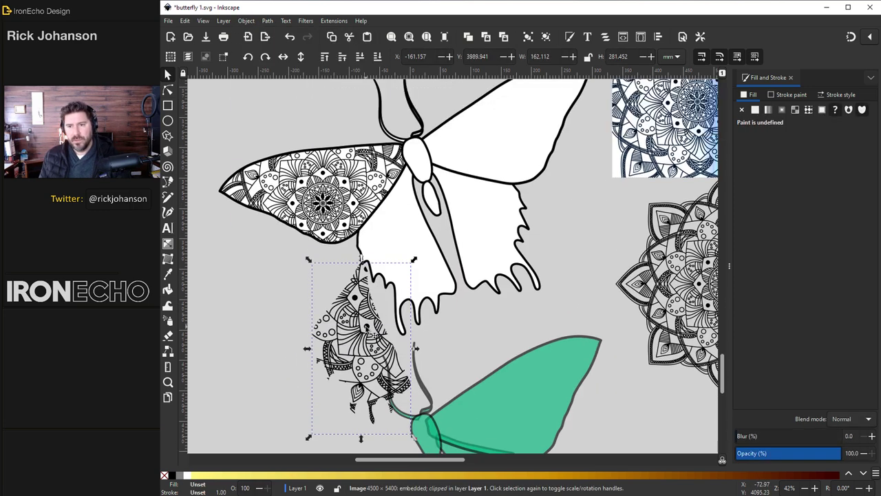
drag(360, 325, 404, 227)
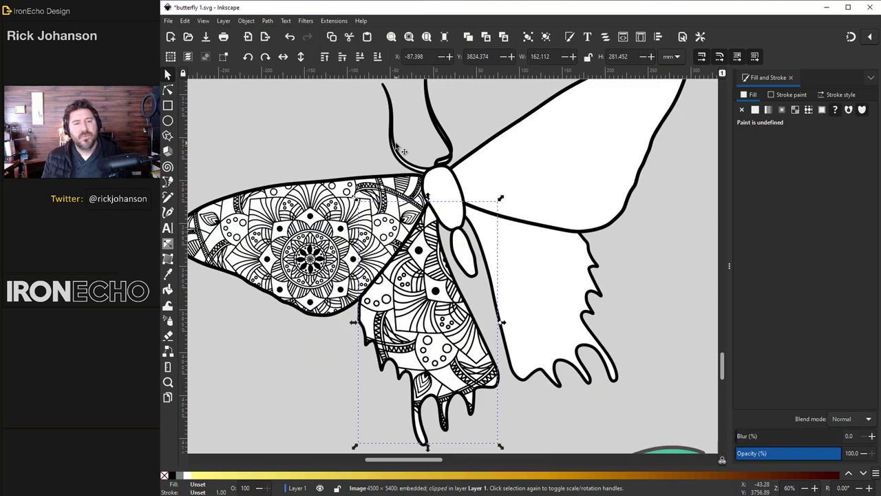
- Replace the flat fill of the butterfly's upper body segment with the Wavy pattern
click(452, 182)
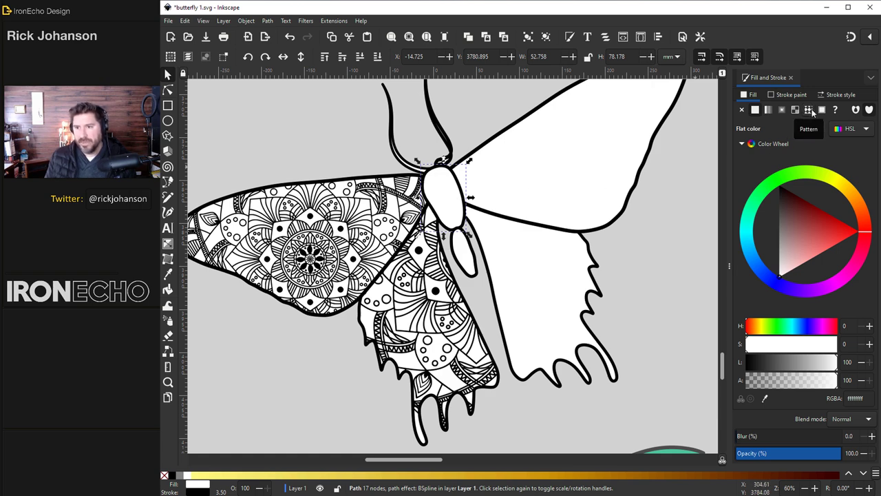
click(812, 109)
click(772, 140)
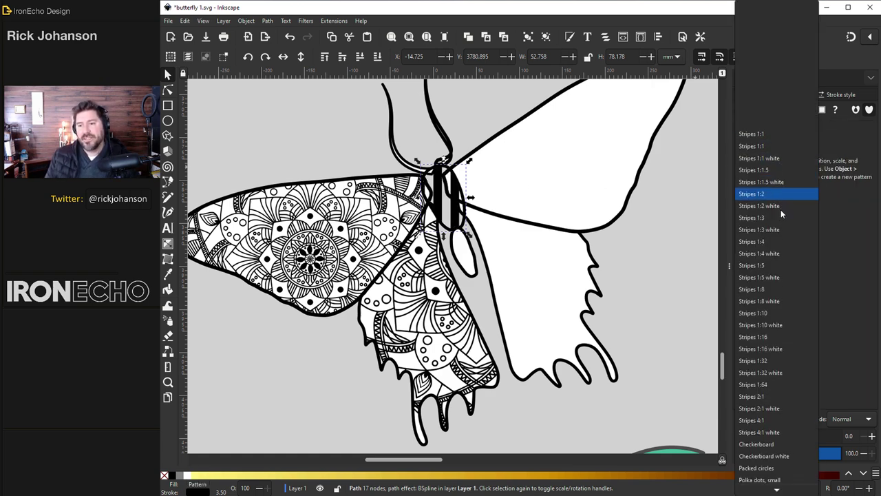
scroll(778, 248, down, 5)
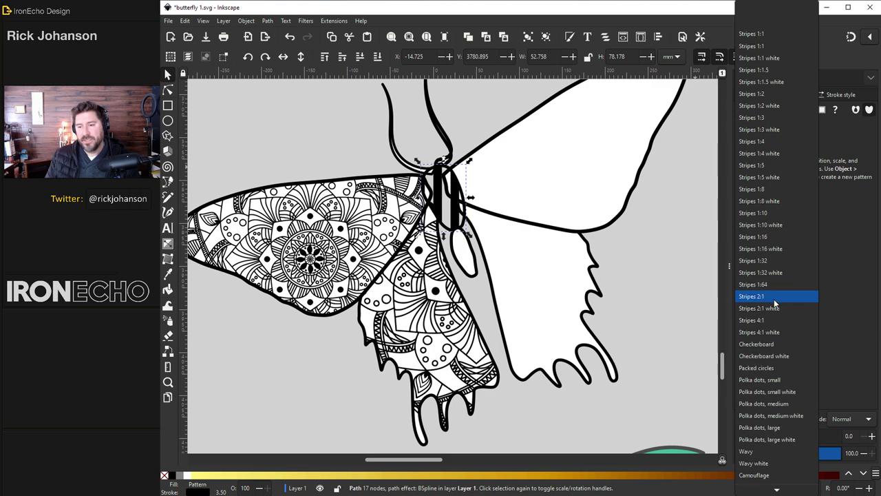
click(766, 344)
click(773, 140)
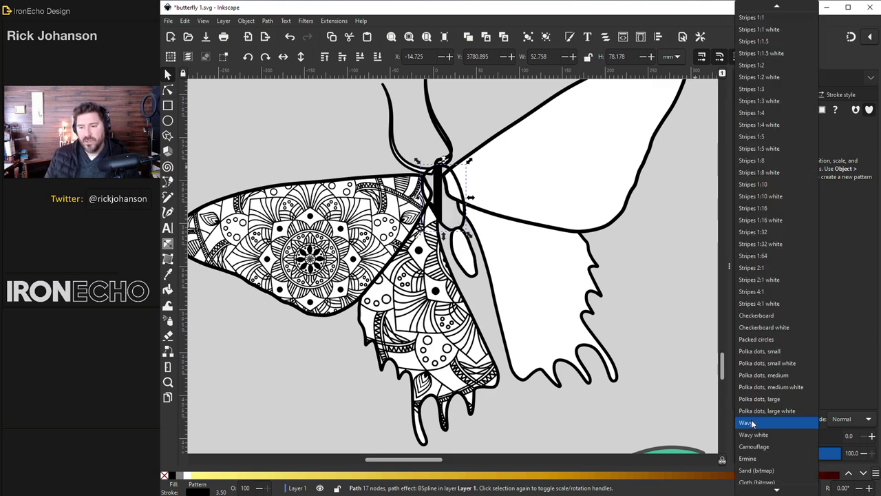
click(751, 419)
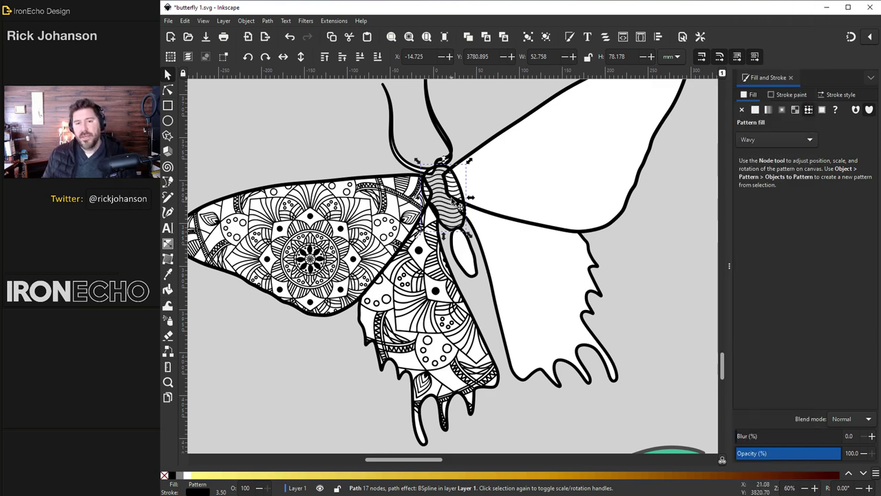
- Return the upper body segment to a flat white fill and overlay a duplicate filled with the Wavy pattern
click(756, 111)
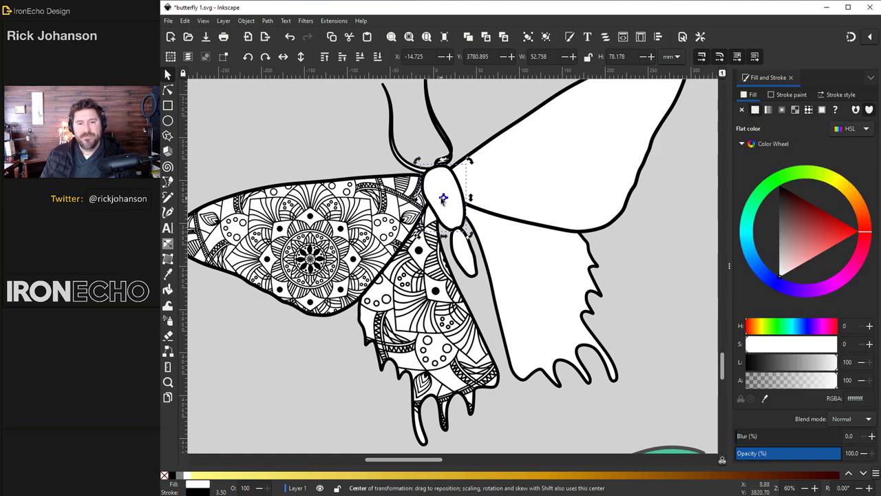
click(809, 111)
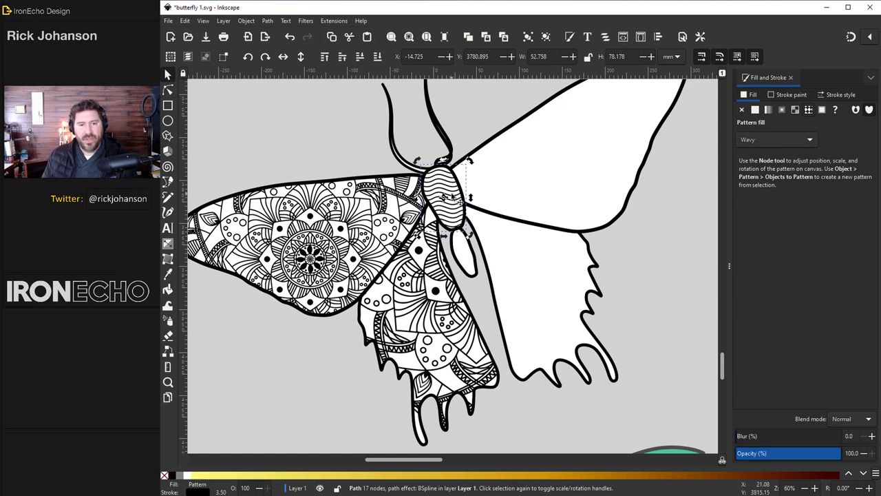
- Overlay the white lower body segment with a duplicate filled with the Packed circles pattern
click(472, 265)
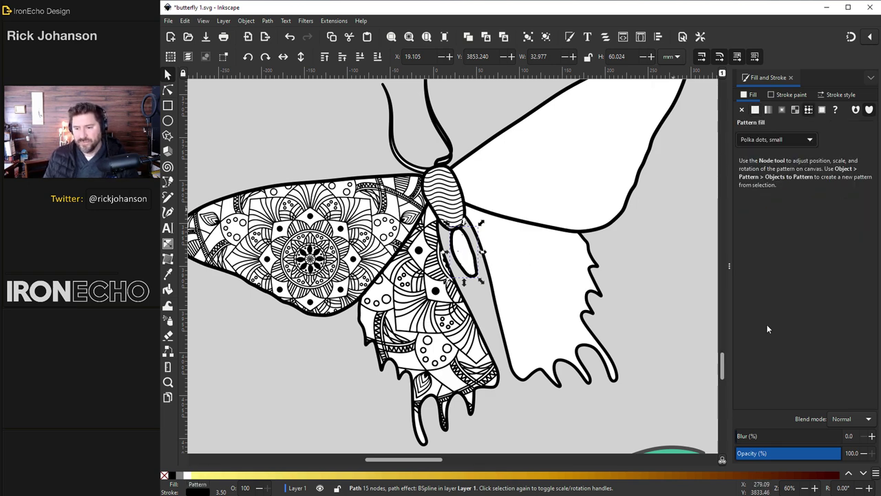
click(767, 327)
scroll(558, 302, up, 1)
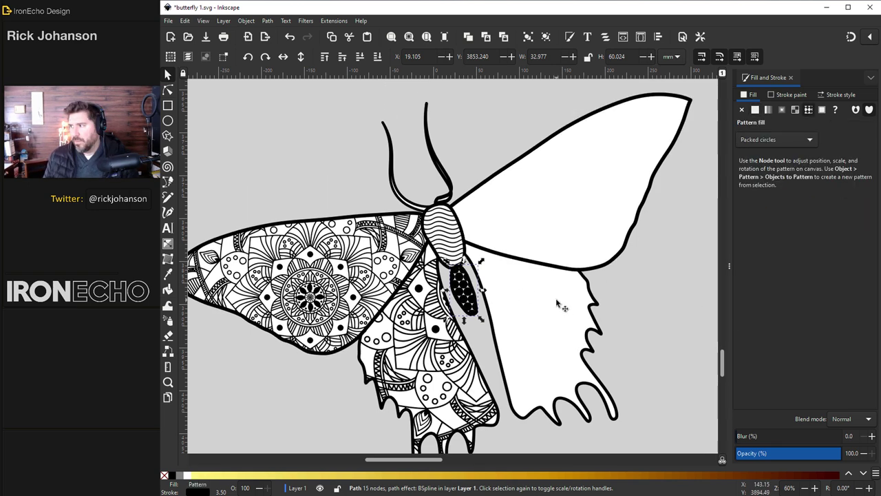